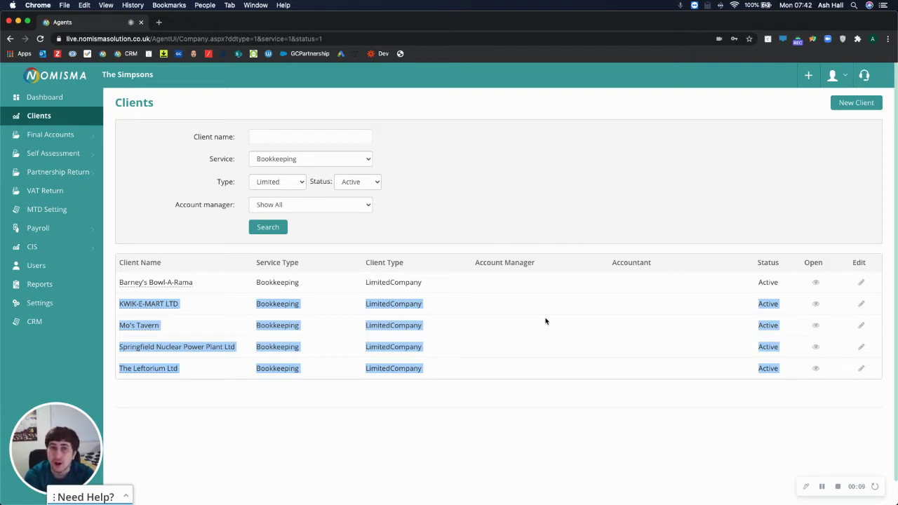
Open The Leftorium Ltd's accounts and confirm Jan 2021 - Dec 2021 as the working period.
left_click(556, 143)
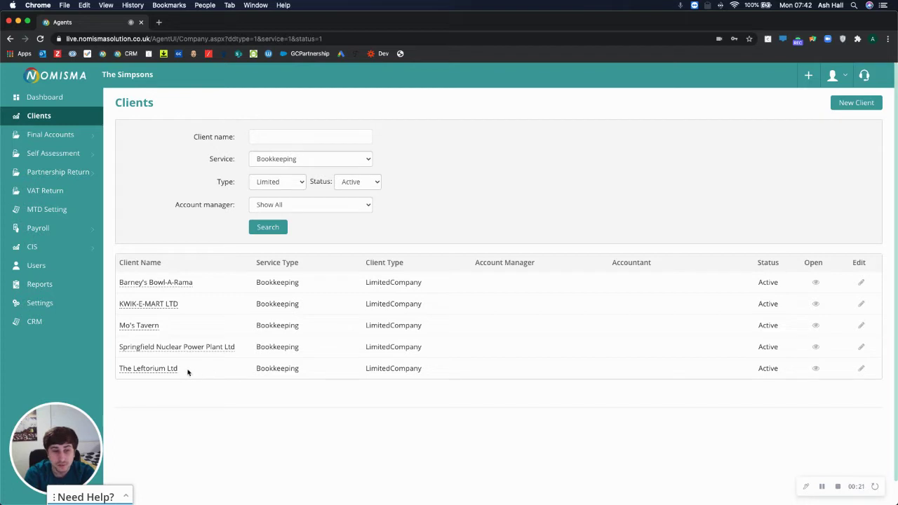
left_click(139, 372)
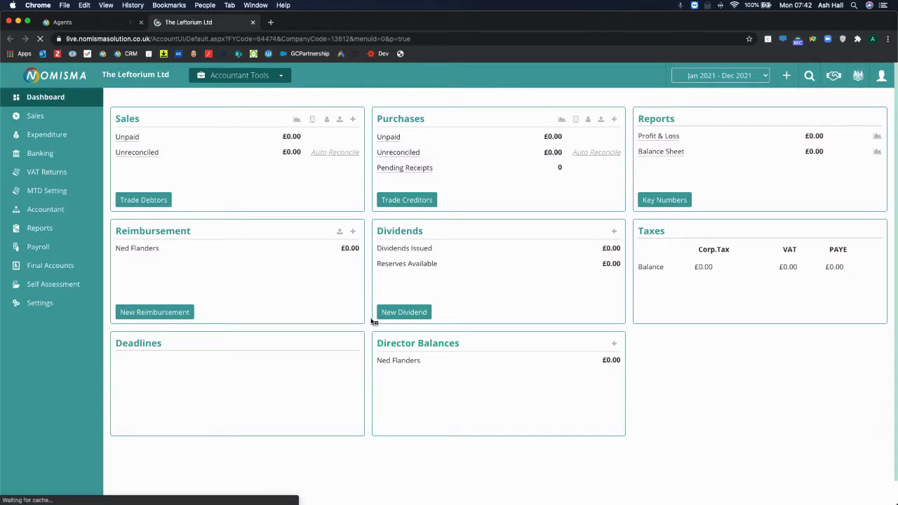
left_click(691, 75)
left_click(690, 78)
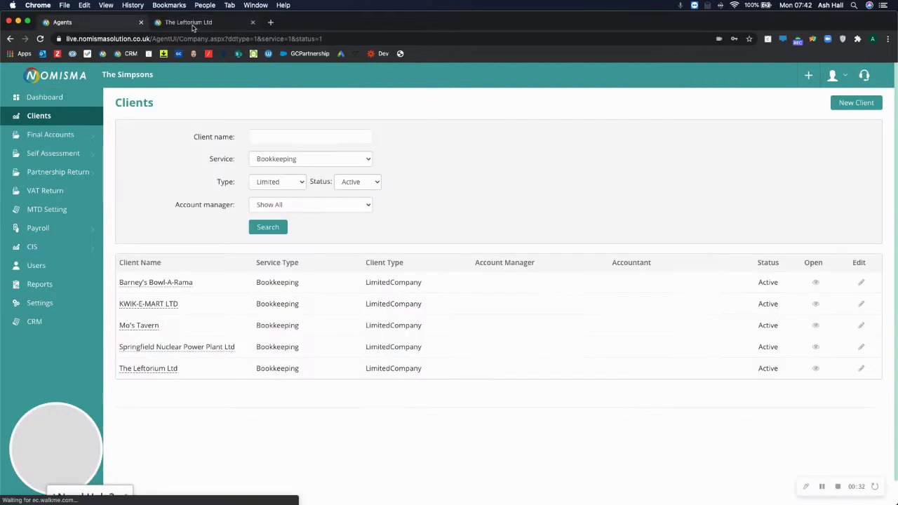
key("ctrl+Tab")
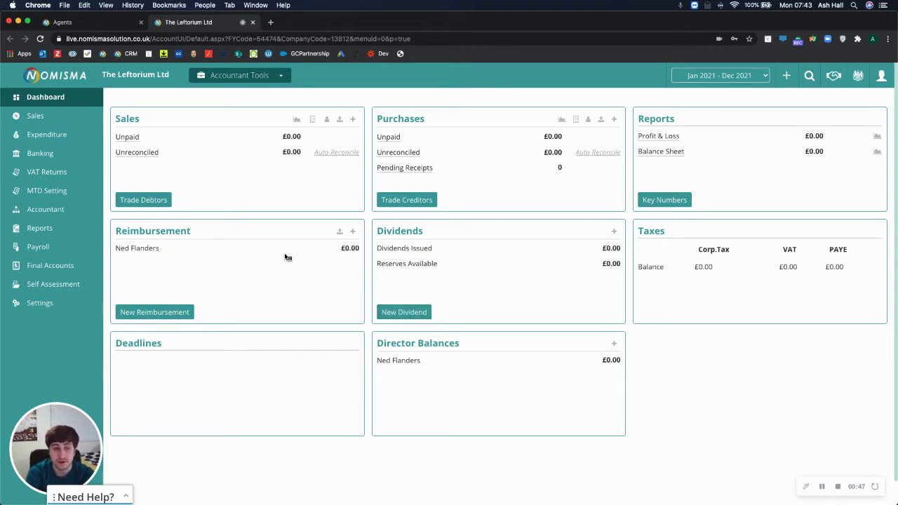
Open the company settings and check the Registration Date, 01/01/2018, on the General tab.
left_click(65, 303)
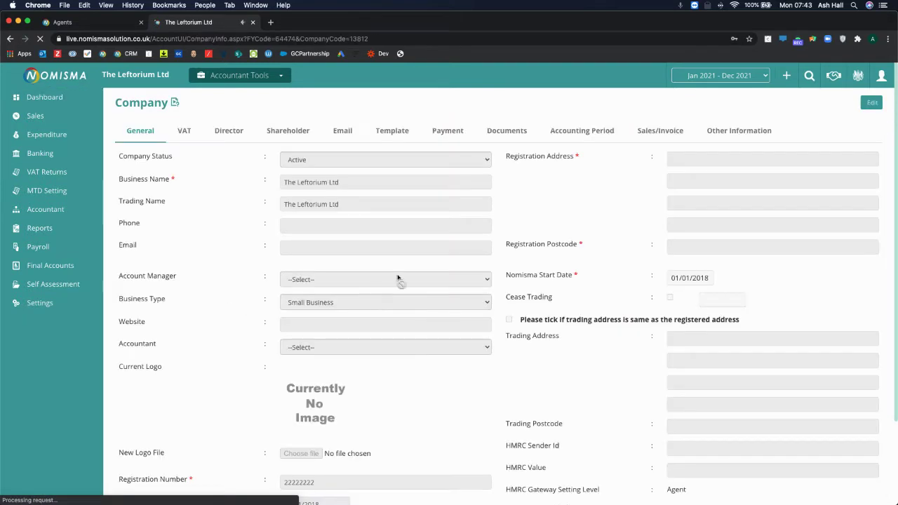
left_click(590, 132)
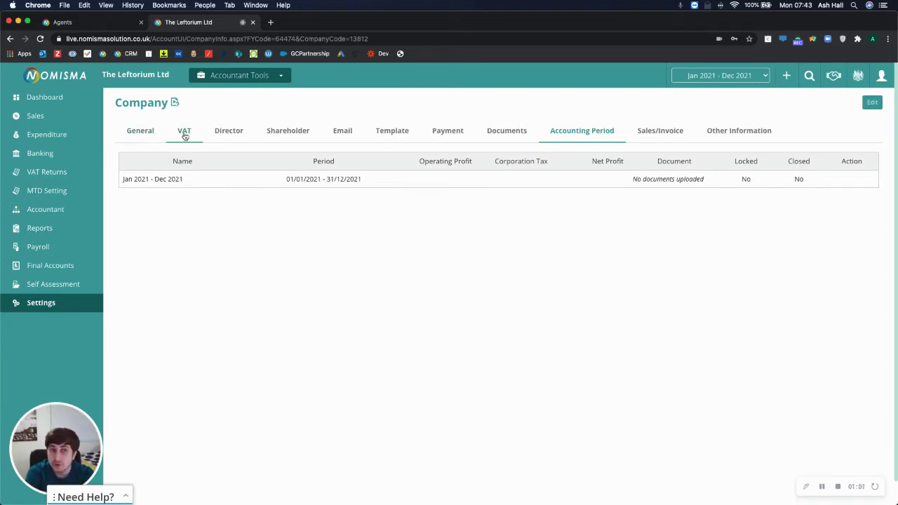
left_click(136, 132)
scroll(269, 381, "down", 2)
scroll(270, 381, "down", 1)
left_click_drag(177, 398, 118, 399)
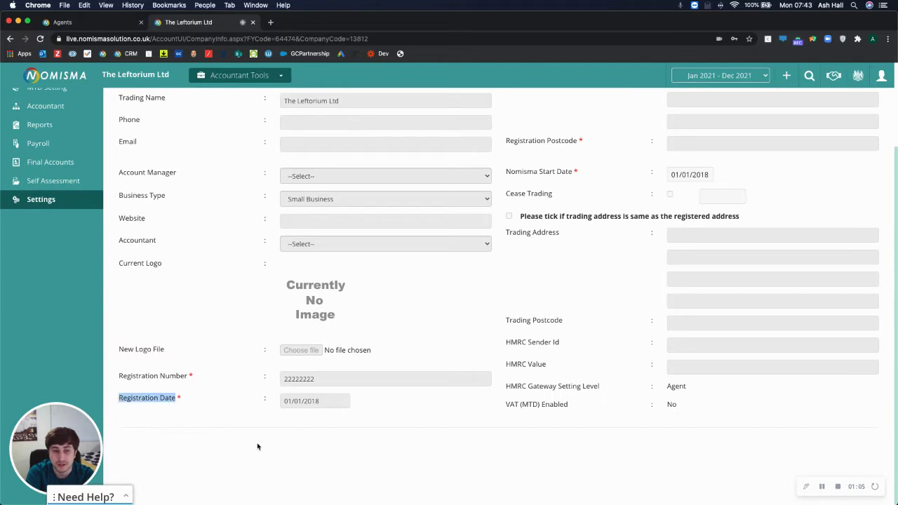
left_click_drag(322, 403, 279, 403)
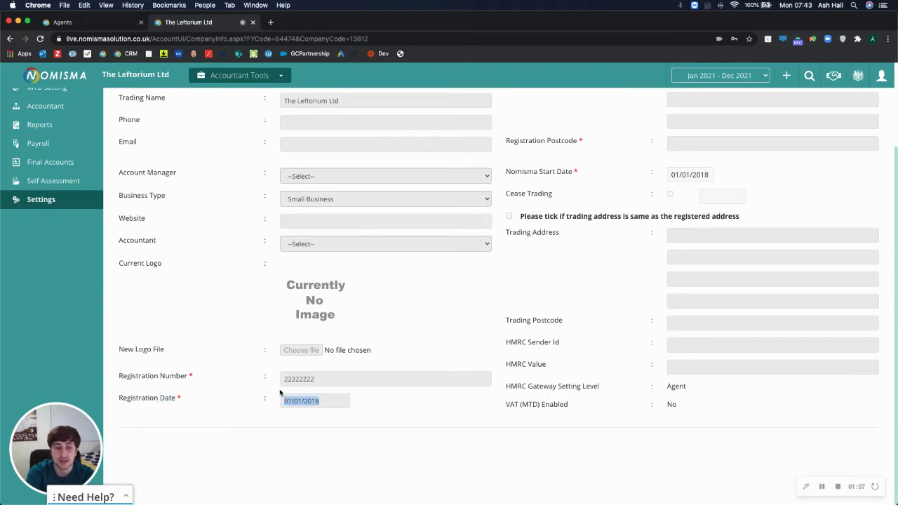
left_click(256, 393)
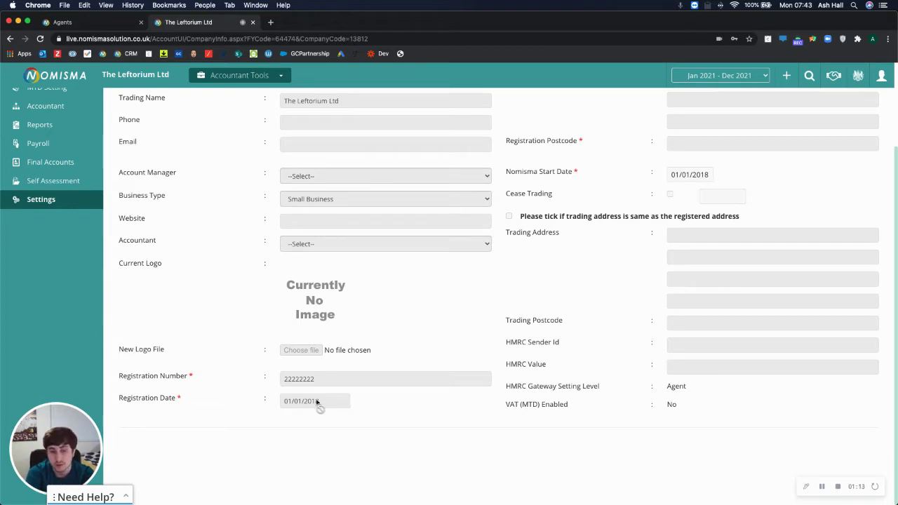
left_click_drag(316, 404, 279, 403)
left_click(280, 401)
Go to the Accounting Period tab and make the periods editable.
scroll(337, 365, "up", 5)
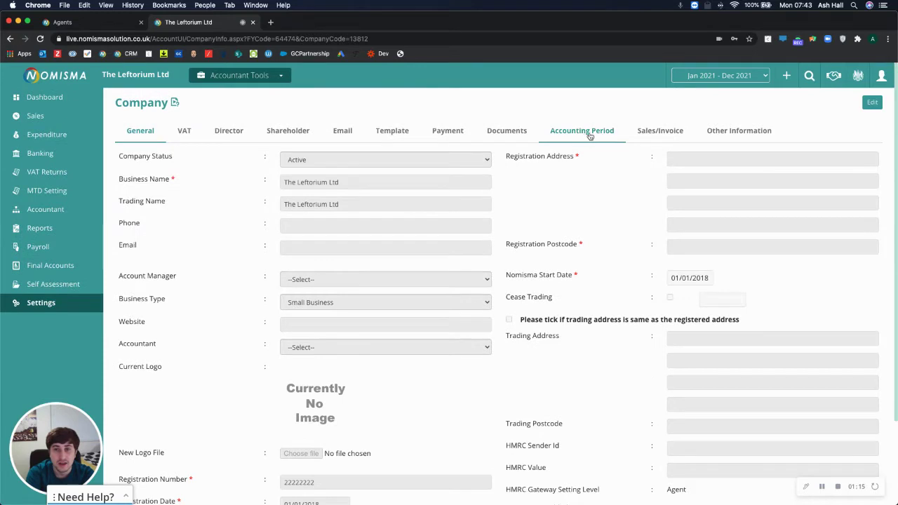
left_click(581, 130)
left_click(873, 103)
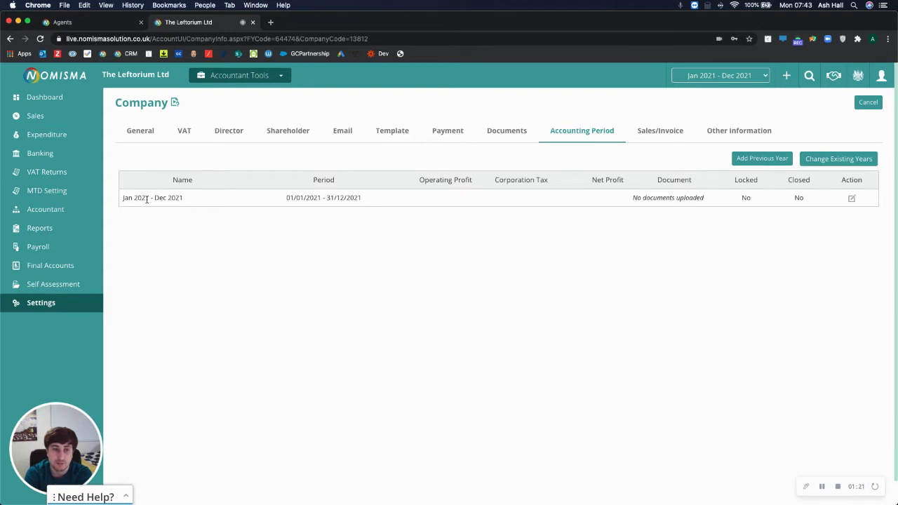
Add the previous financial year, Jan 2020, and review its period dates.
left_click(763, 160)
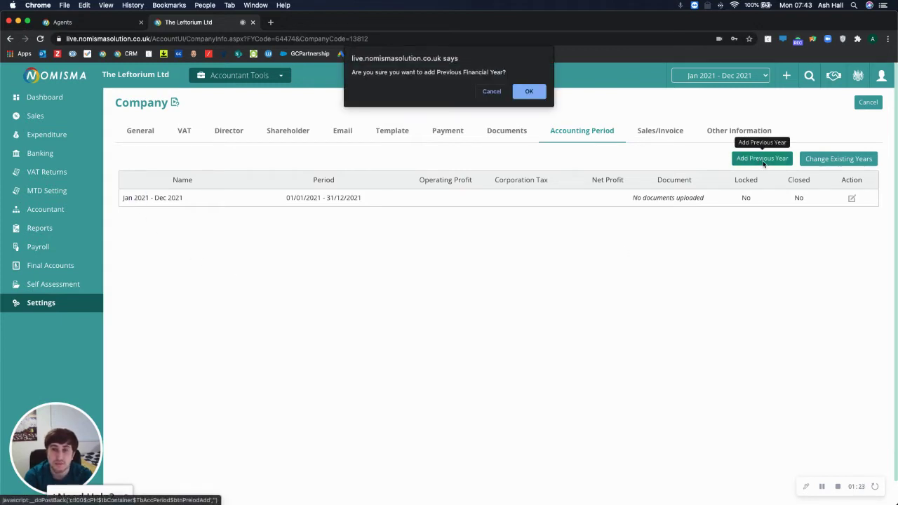
left_click(529, 92)
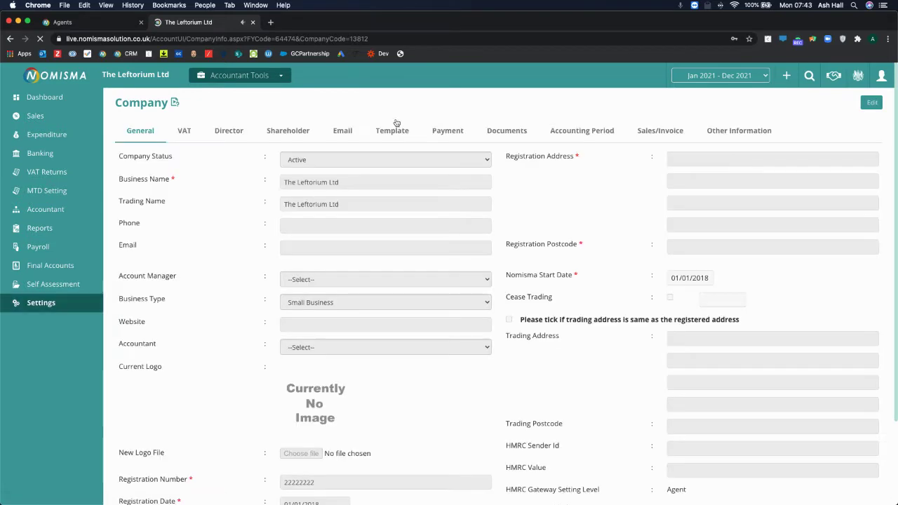
left_click(582, 133)
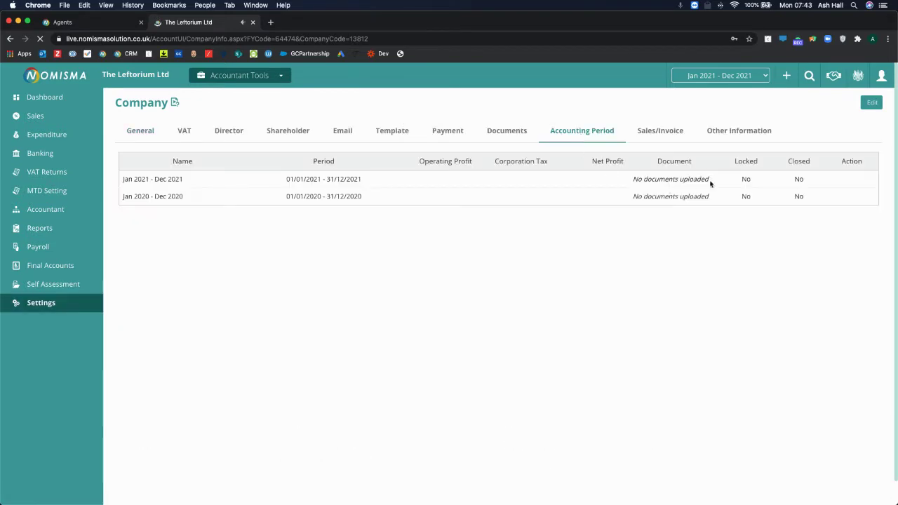
left_click_drag(356, 198, 302, 209)
left_click(366, 180)
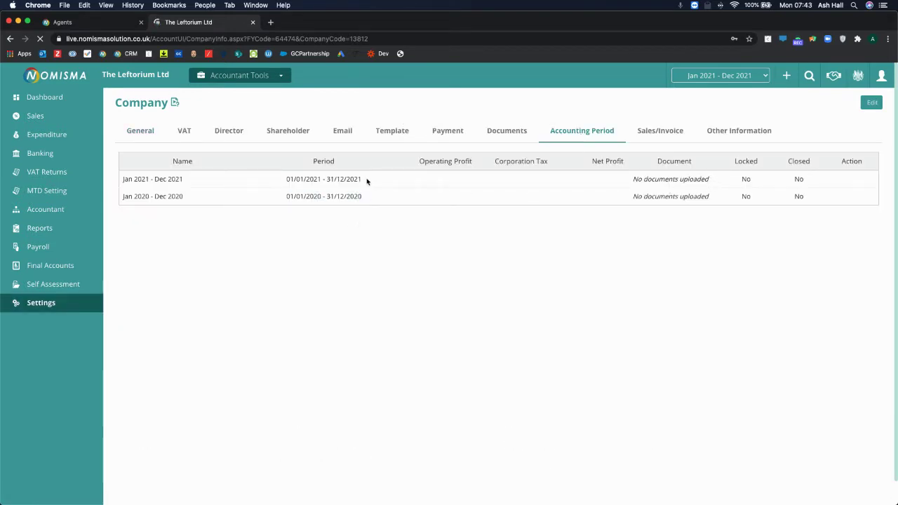
Add another earlier financial year, Jan 2019, so three years are listed.
left_click(868, 105)
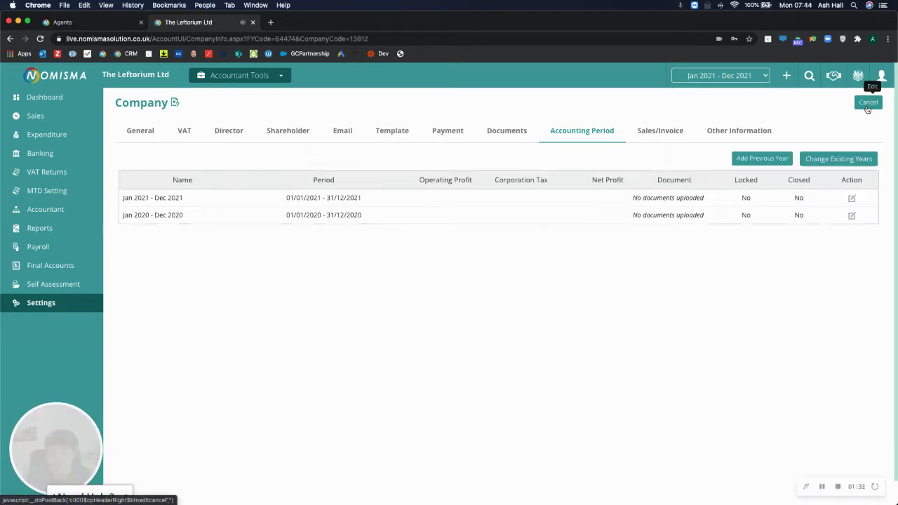
left_click(748, 158)
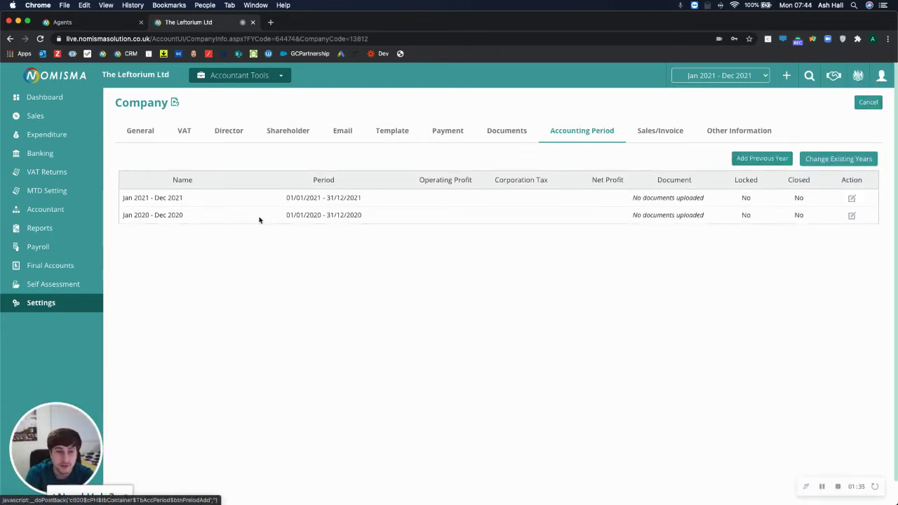
left_click_drag(319, 215, 286, 215)
left_click(320, 244)
left_click(761, 158)
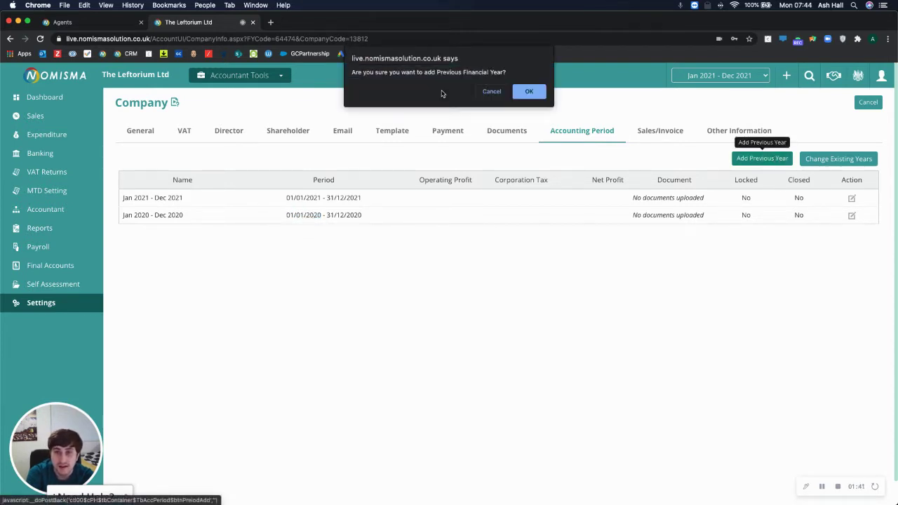
left_click(527, 91)
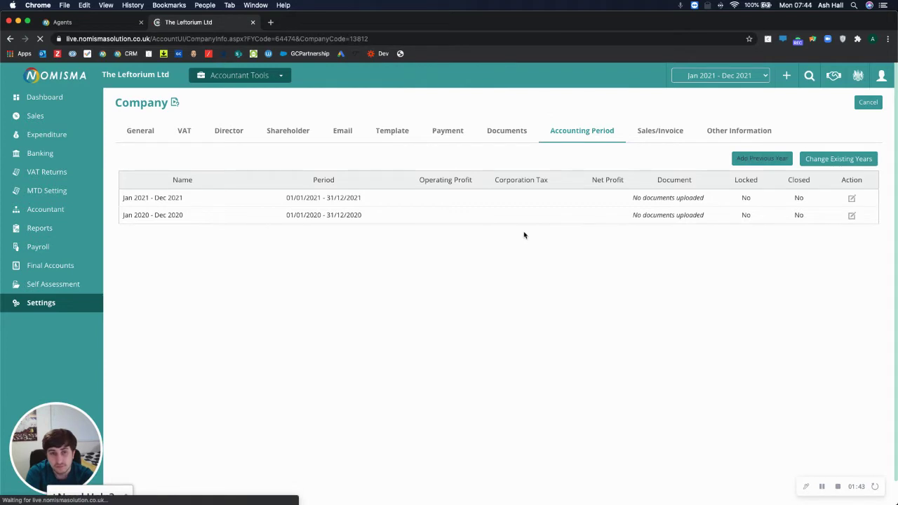
left_click(552, 133)
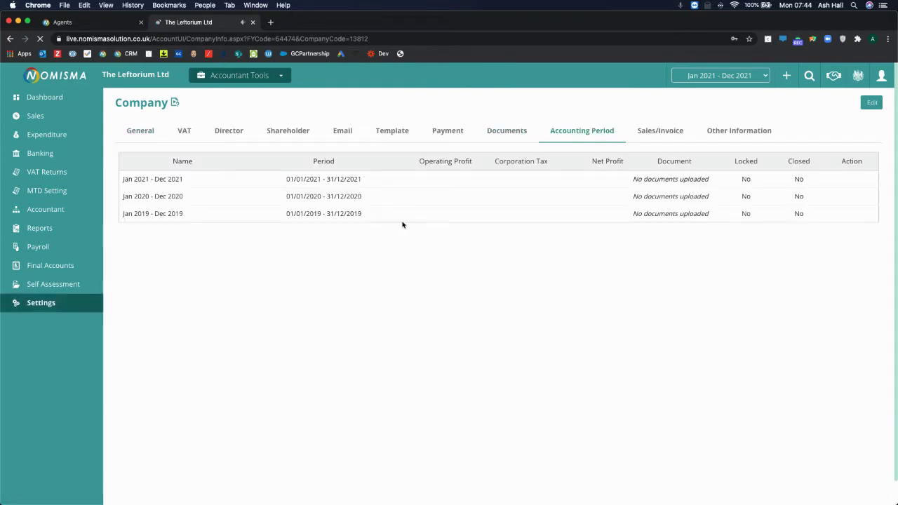
left_click(871, 102)
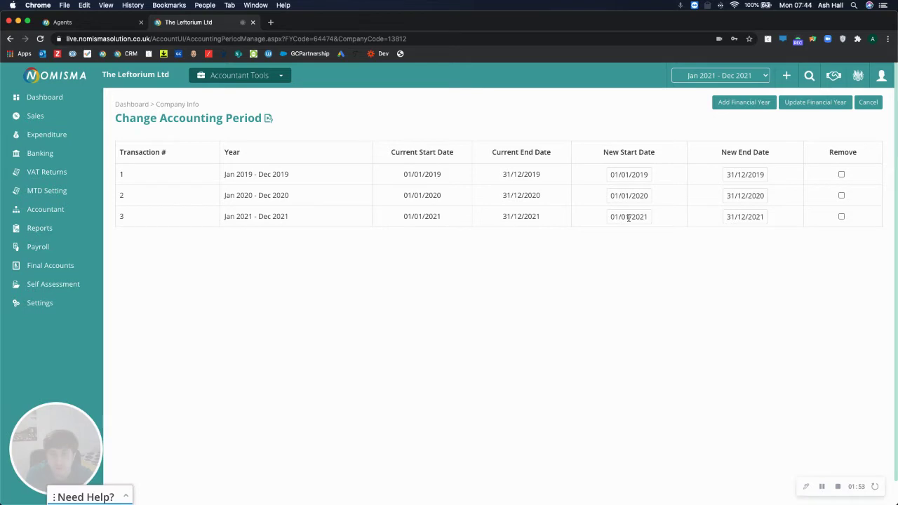
Change the 2019 period's start date to 01/08/2018 and update the financial year.
double_click(627, 175)
left_click_drag(599, 178, 607, 193)
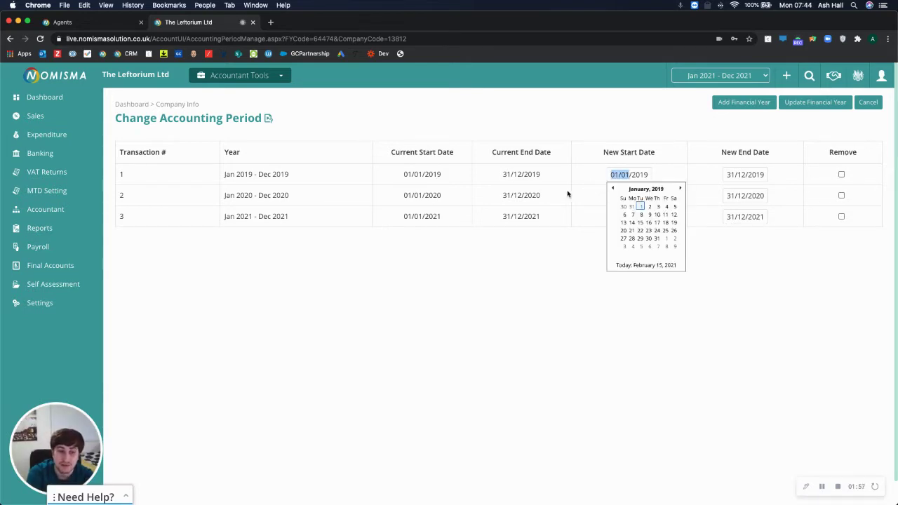
type("01/08")
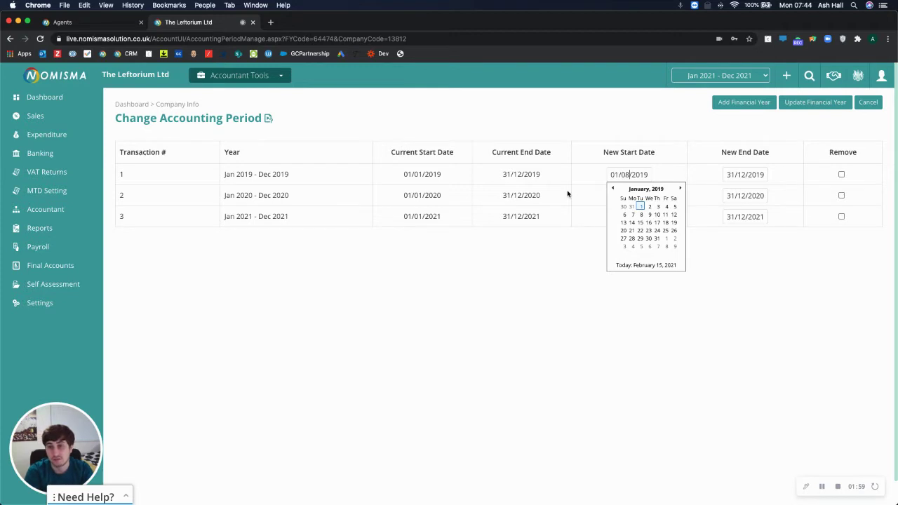
key("End")
key("BackSpace")
type("8")
left_click(549, 274)
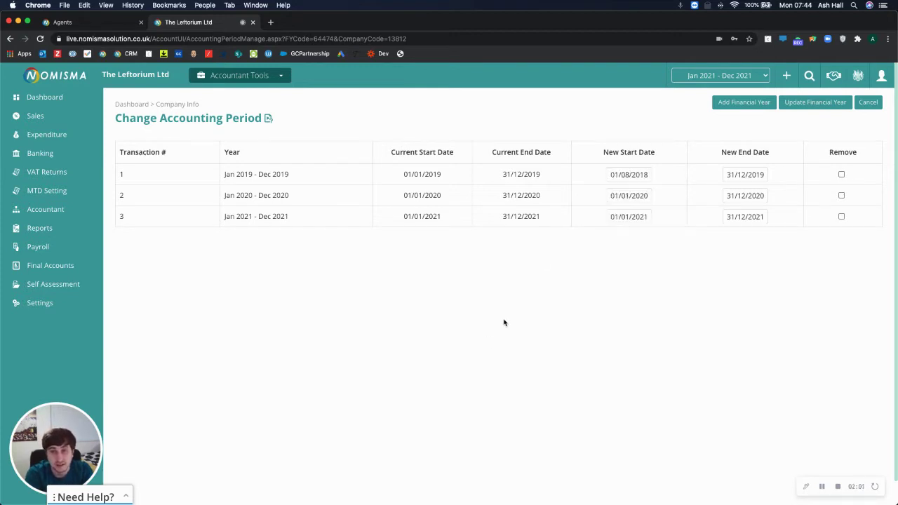
left_click(806, 104)
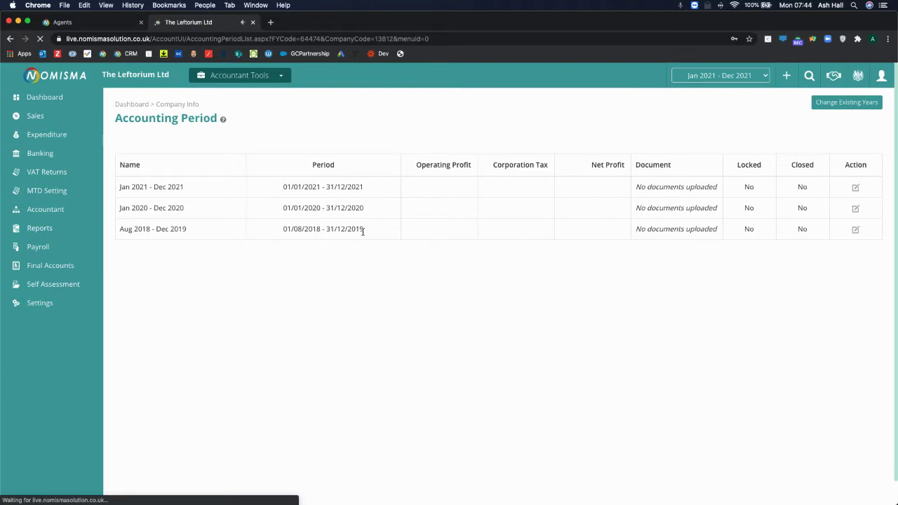
Verify the Aug 2018 - Dec 2019 period, keep Jan 2021 - Dec 2021 selected, and show Accountant Tools.
left_click_drag(363, 230, 287, 229)
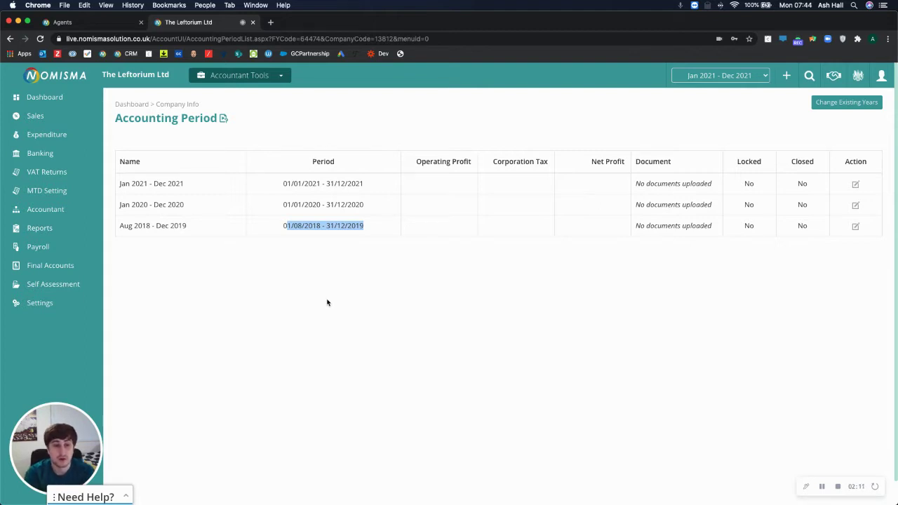
left_click(346, 285)
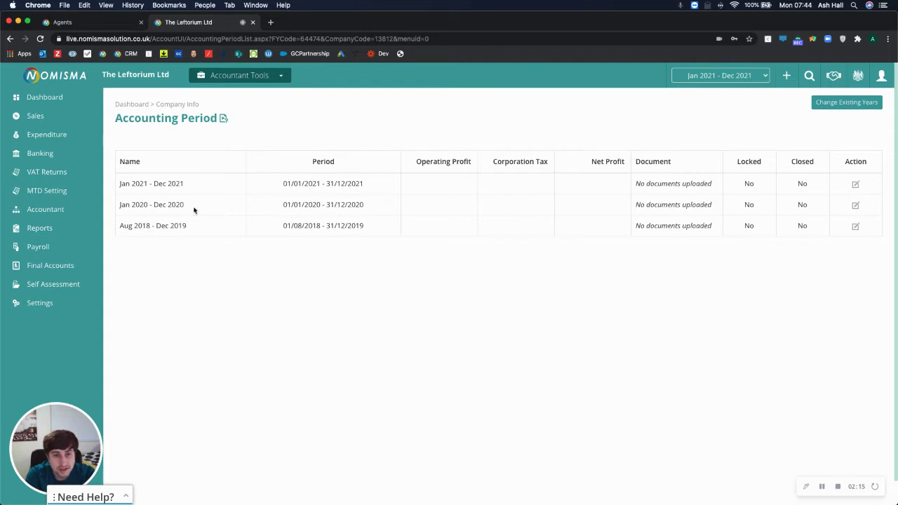
left_click(717, 80)
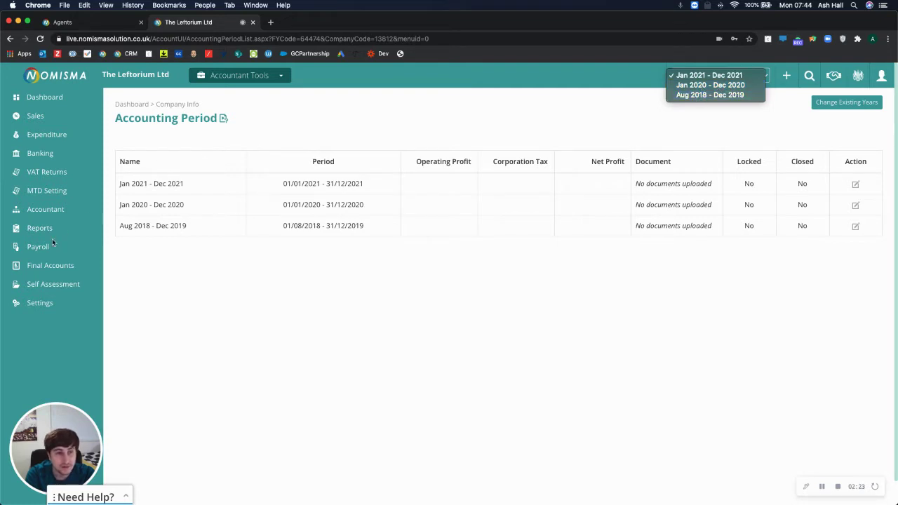
left_click(249, 289)
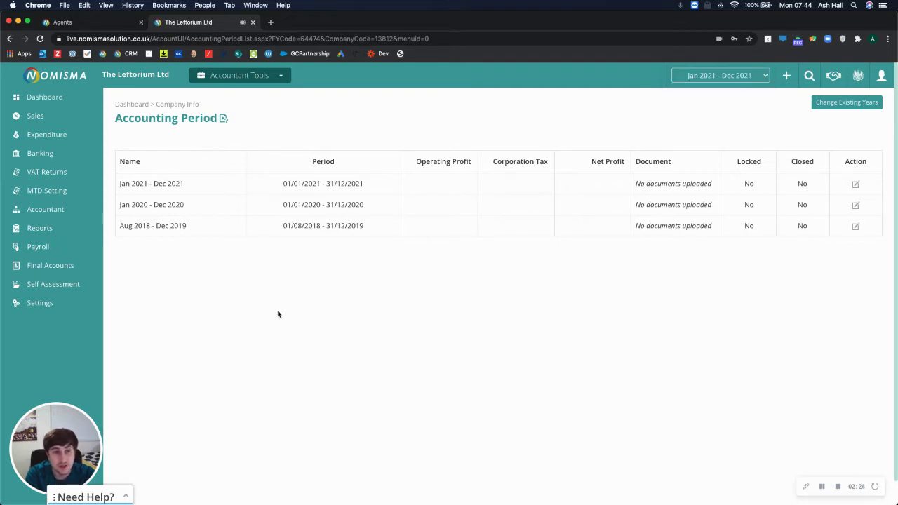
left_click(232, 81)
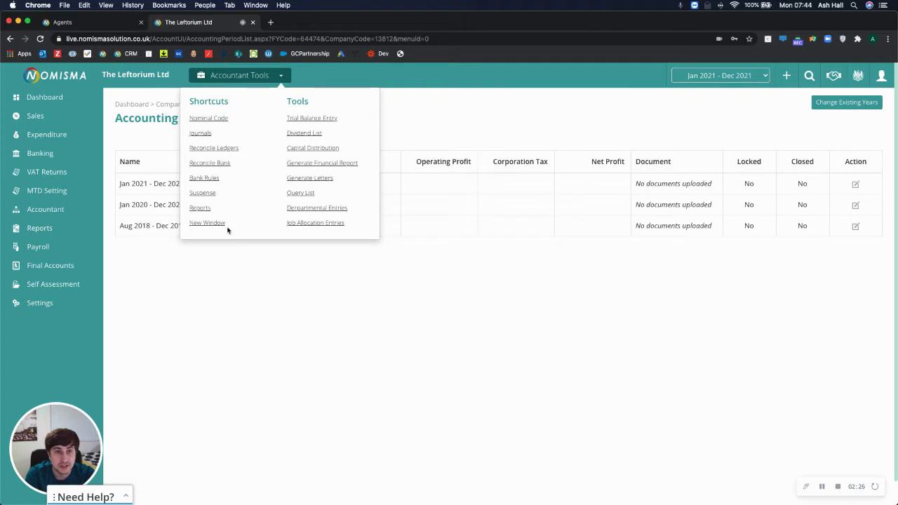
Open the Import Trial Balance page and download the sample CSV template.
left_click(306, 118)
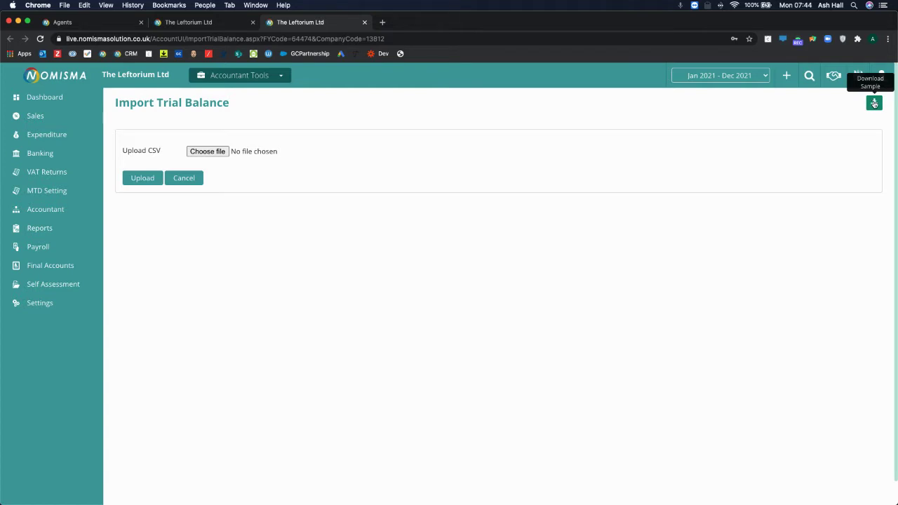
left_click(244, 20)
left_click(288, 22)
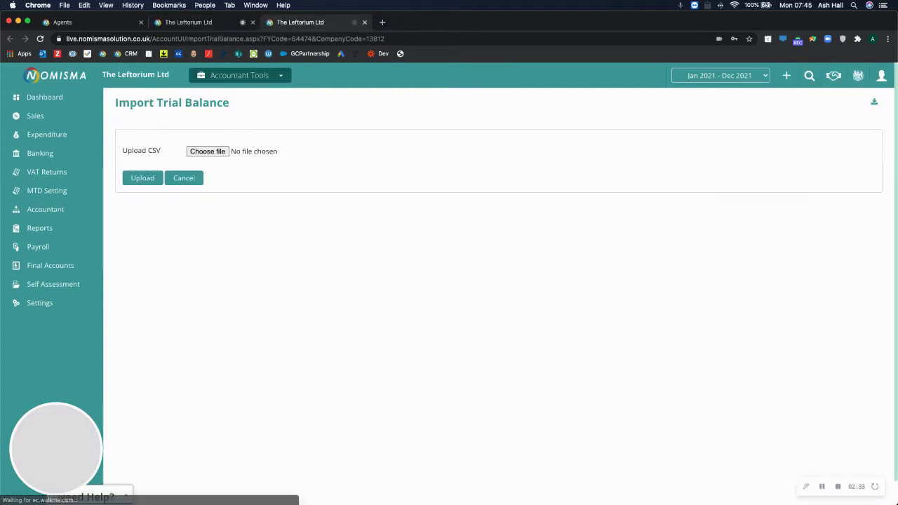
left_click(873, 102)
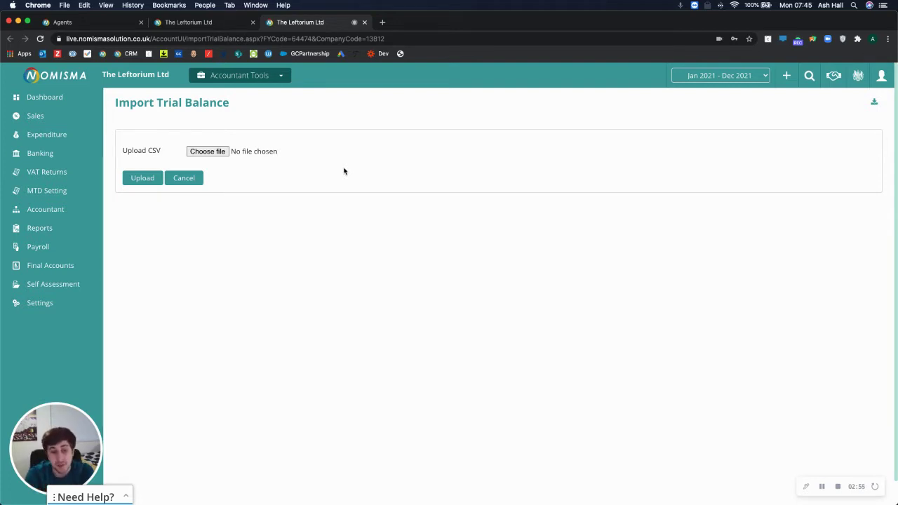
left_click(206, 151)
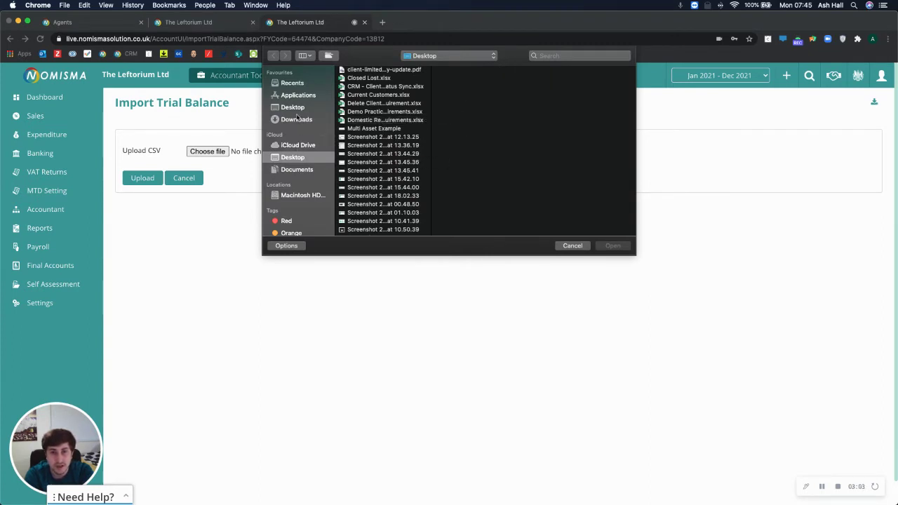
Choose TBImport.csv from the Downloads folder and upload it as the trial balance.
left_click(296, 119)
scroll(378, 155, "down", 3)
scroll(378, 155, "down", 15)
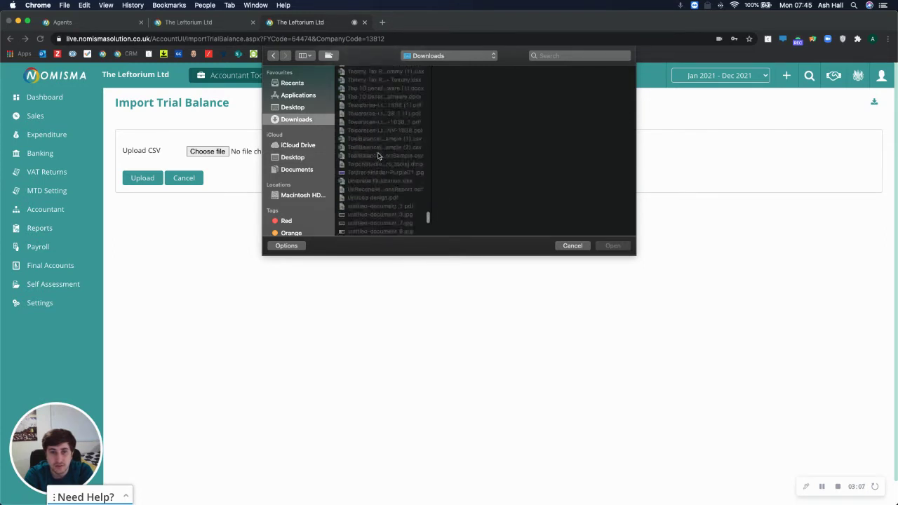
scroll(377, 155, "up", 5)
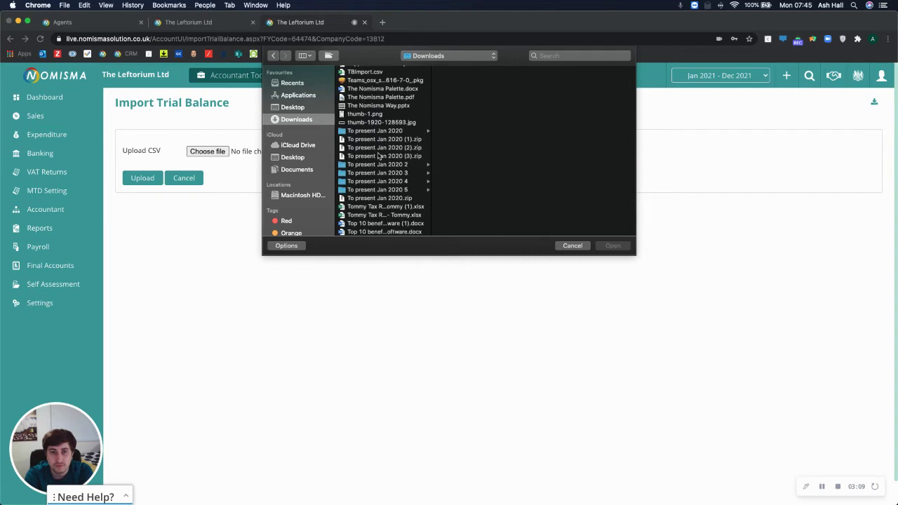
scroll(379, 156, "up", 2)
double_click(363, 107)
left_click(144, 179)
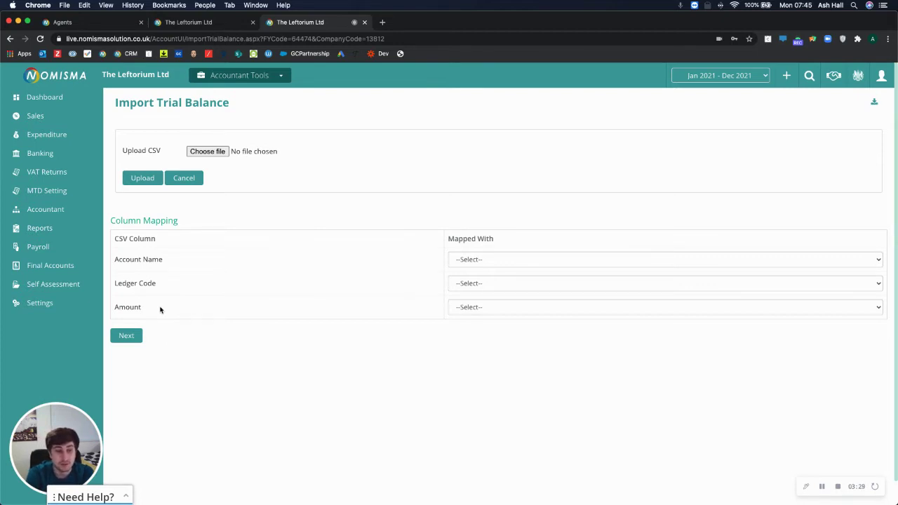
Map Account Name to Account Name, Ledger Code to Account Code and Amount to Balance, then continue.
left_click(466, 261)
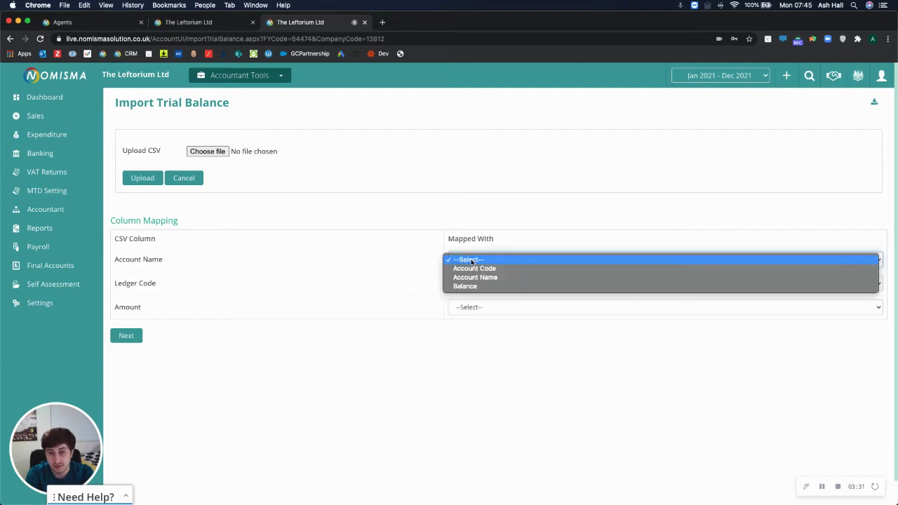
left_click(471, 269)
left_click(494, 263)
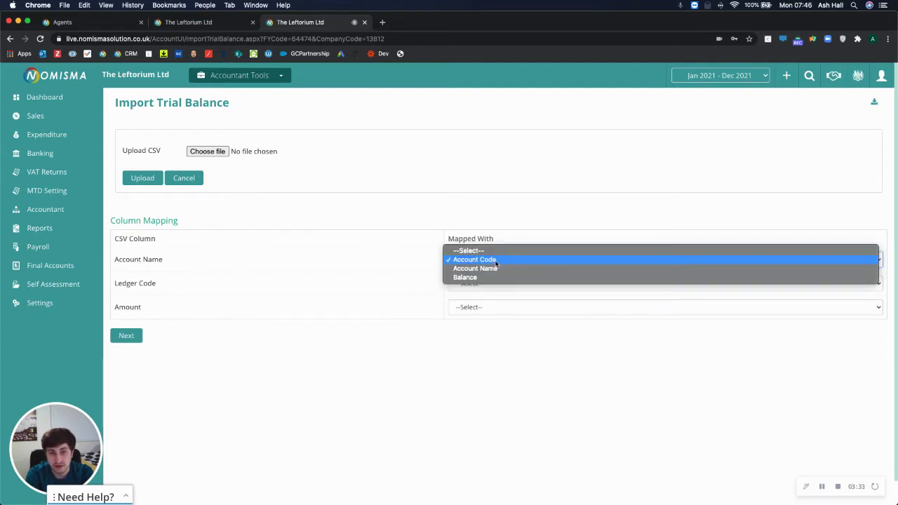
left_click(481, 268)
left_click(485, 282)
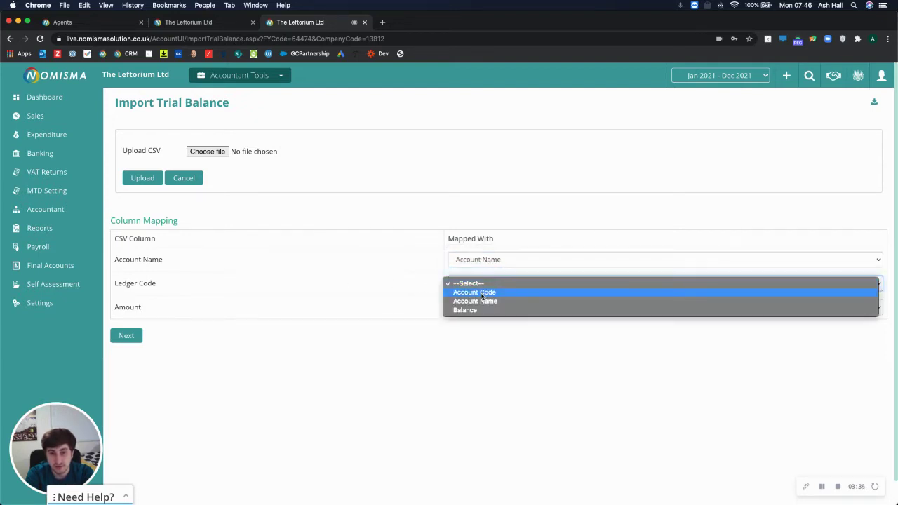
left_click(474, 291)
left_click(475, 310)
left_click(466, 334)
left_click(127, 336)
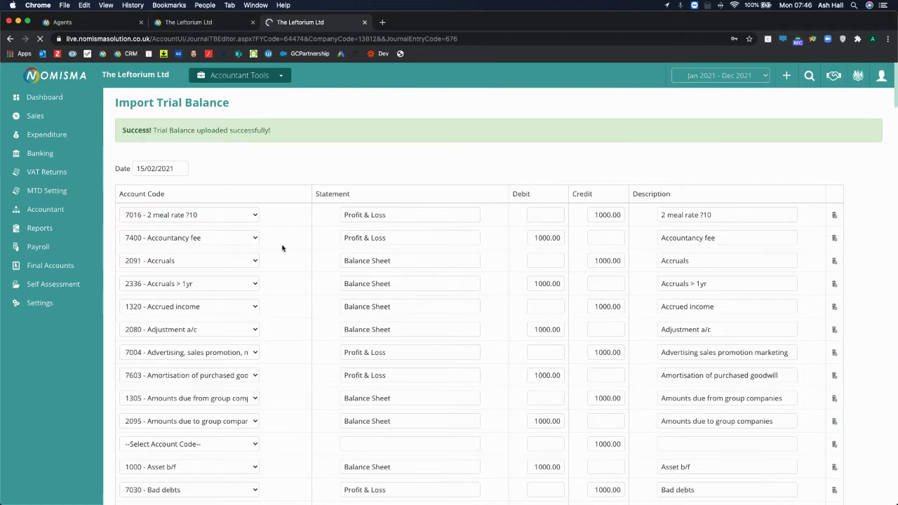
Scroll through the imported trial balance lines with their 1000.00 amounts.
scroll(282, 248, "down", 6)
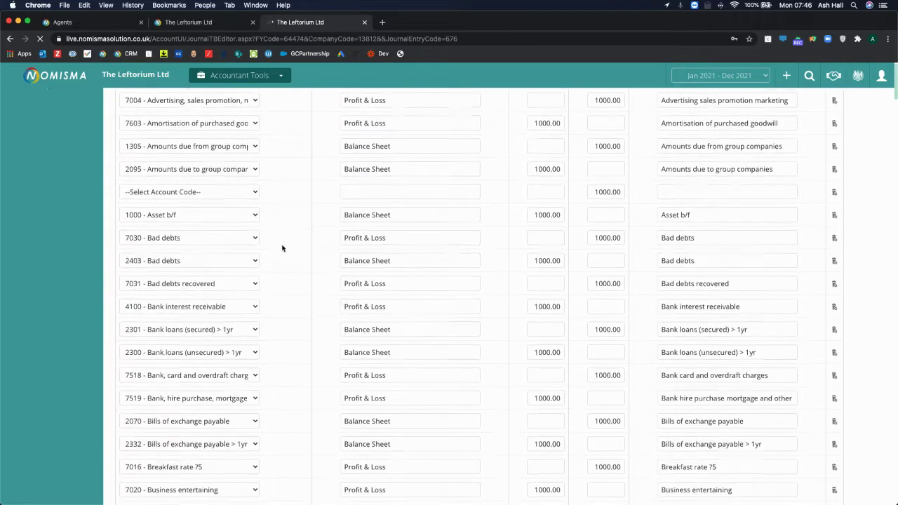
scroll(291, 245, "down", 4)
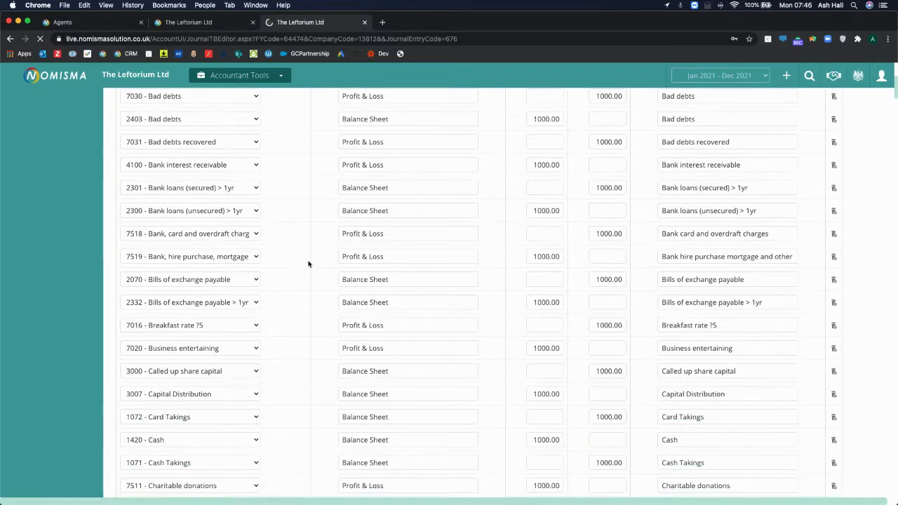
scroll(312, 280, "down", 4)
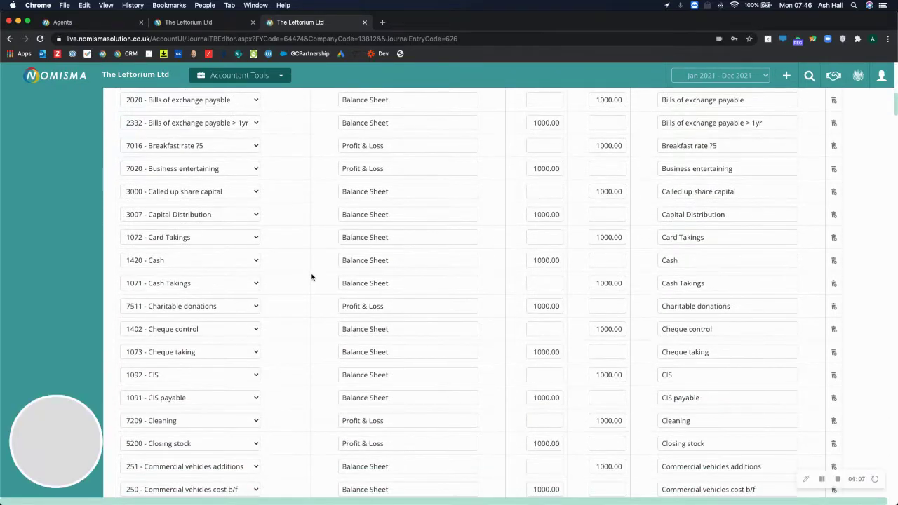
scroll(311, 277, "down", 2)
scroll(311, 277, "down", 5)
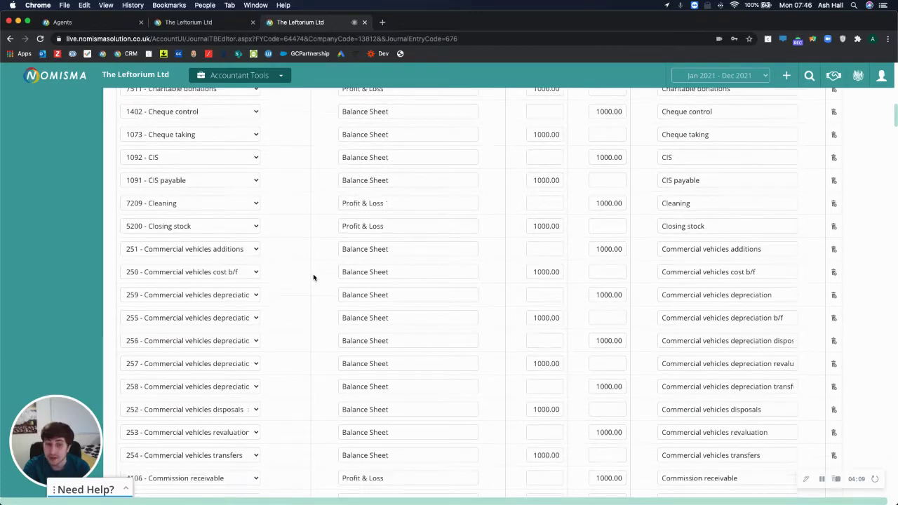
scroll(313, 278, "down", 10)
scroll(313, 278, "up", 20)
Open the Nominal Code list from Accountant Tools in a new browser tab.
left_click(211, 77)
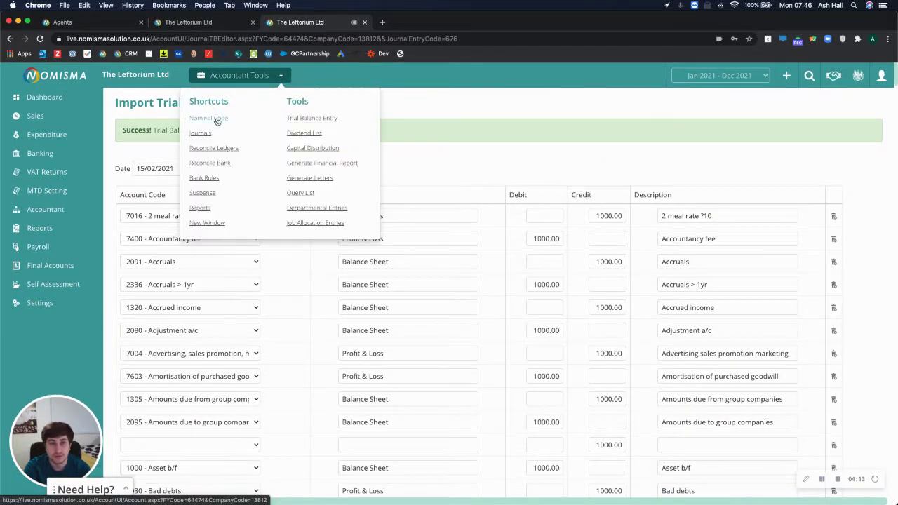
right_click(217, 119)
left_click(234, 122)
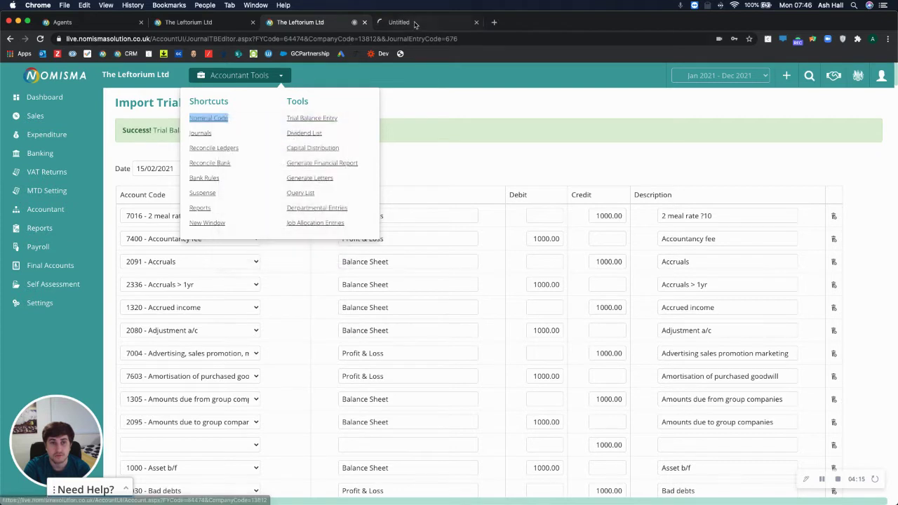
Download the nominal account list as CSV, then return to the Import Trial Balance tab.
left_click(418, 23)
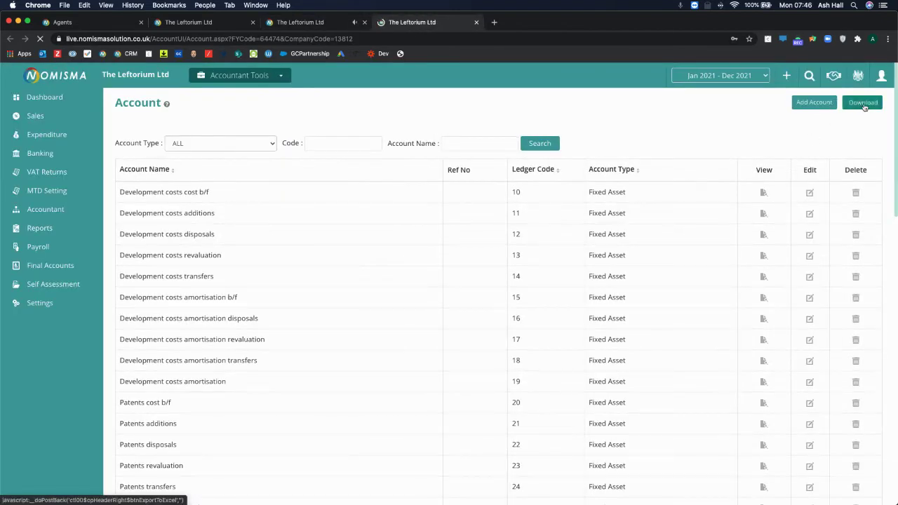
left_click(863, 103)
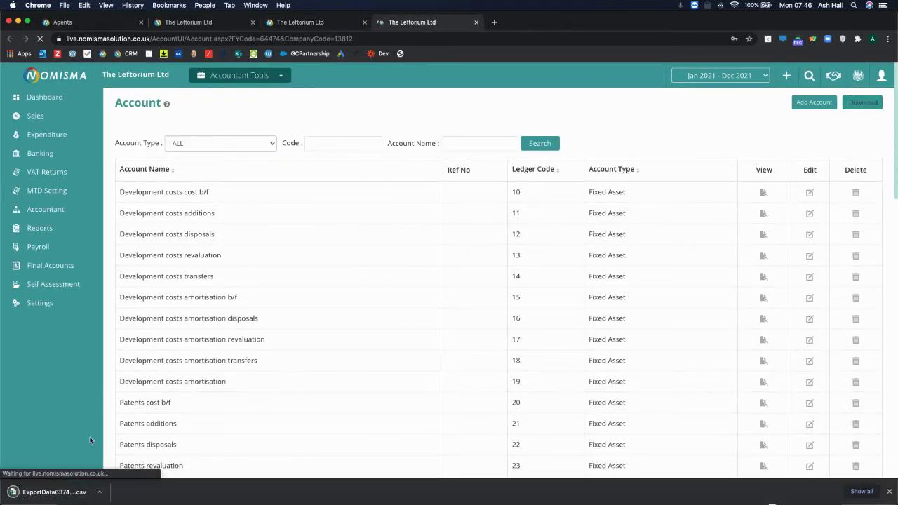
left_click(888, 491)
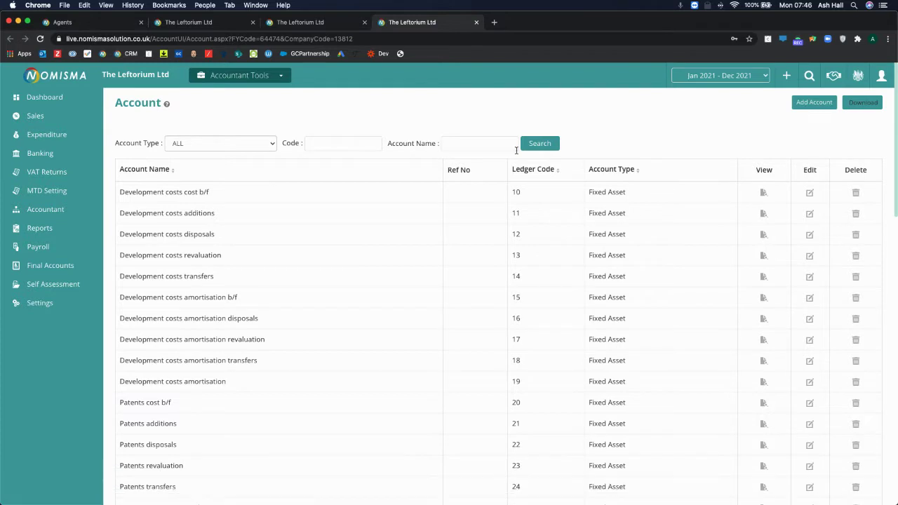
left_click(298, 22)
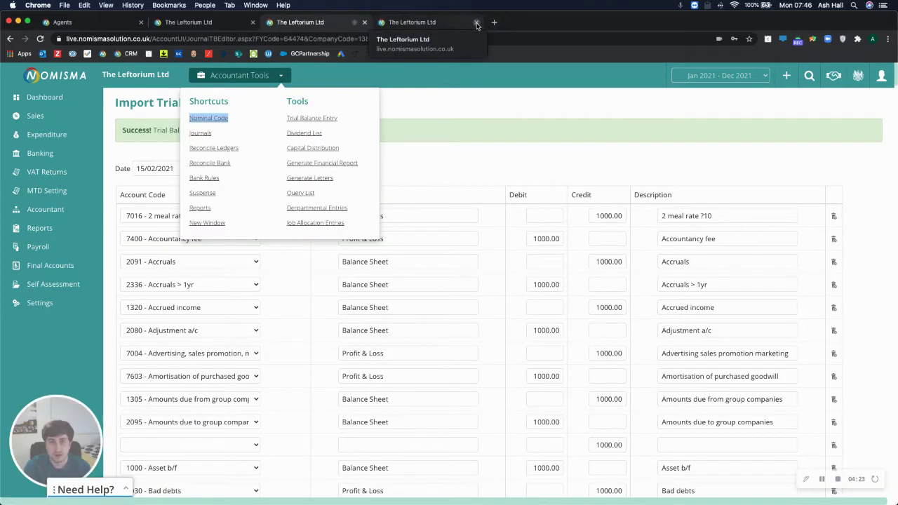
Close the nominal code list and assign 6090 Sales commission payable to the blank row below 2095.
left_click(476, 21)
left_click(457, 148)
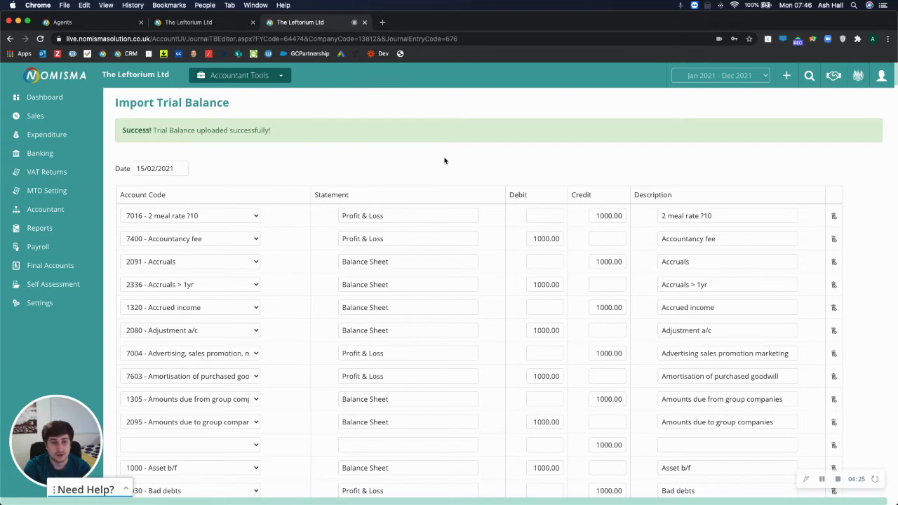
scroll(301, 225, "down", 5)
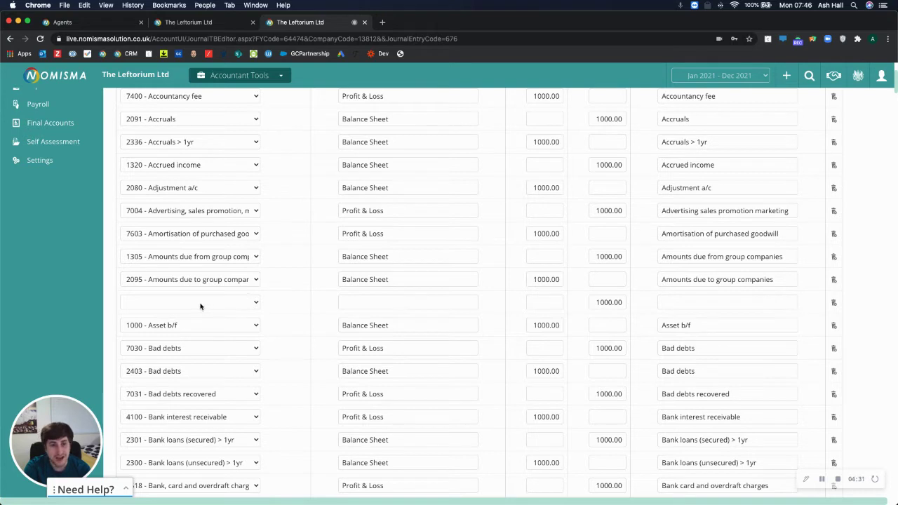
left_click(209, 212)
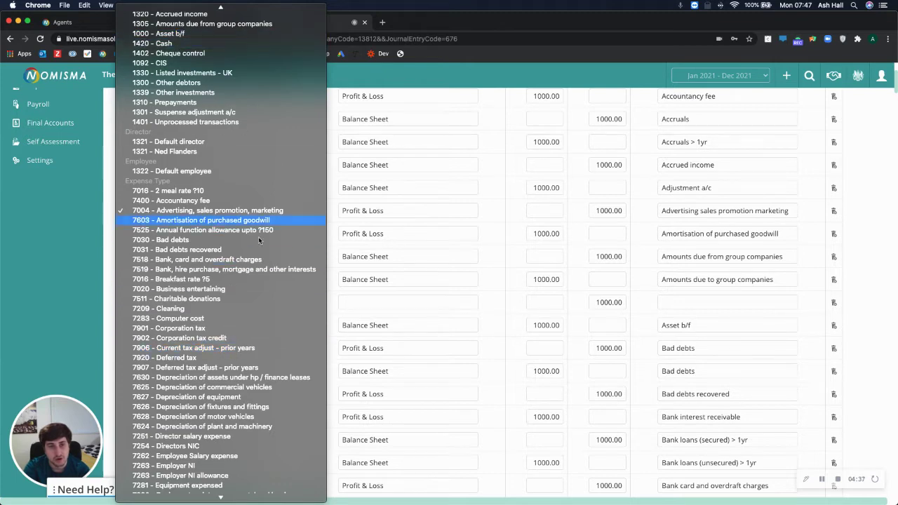
left_click(369, 306)
left_click(209, 304)
left_click(185, 439)
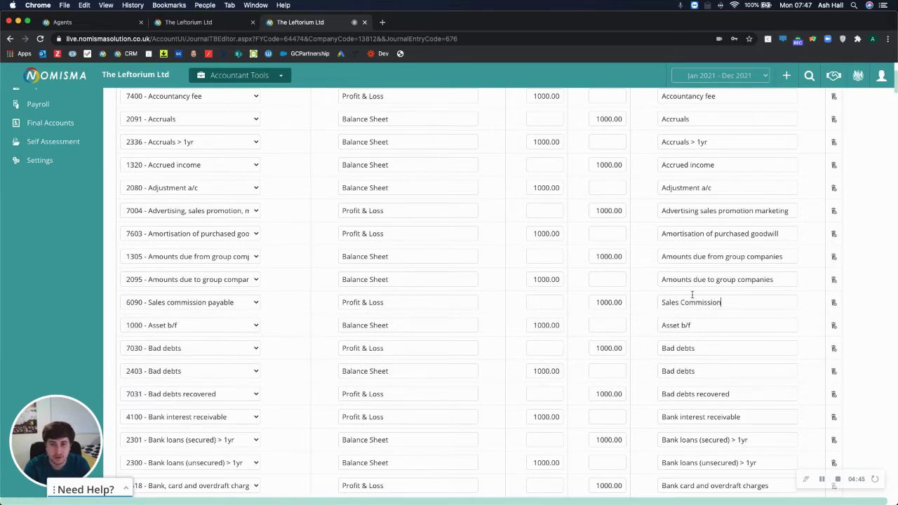
Assign 271 Equipment additions to the blank row below 7033, with description 'Equipment Additions'.
scroll(626, 261, "down", 5)
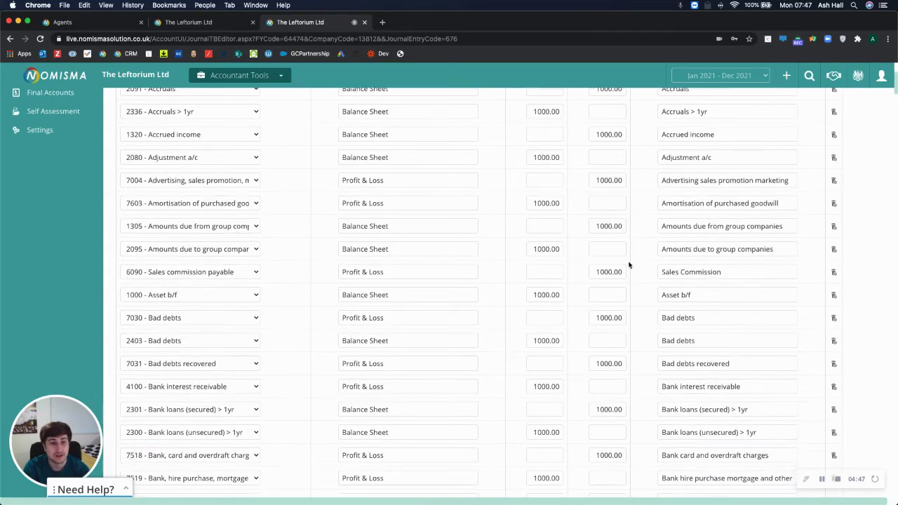
scroll(624, 270, "down", 9)
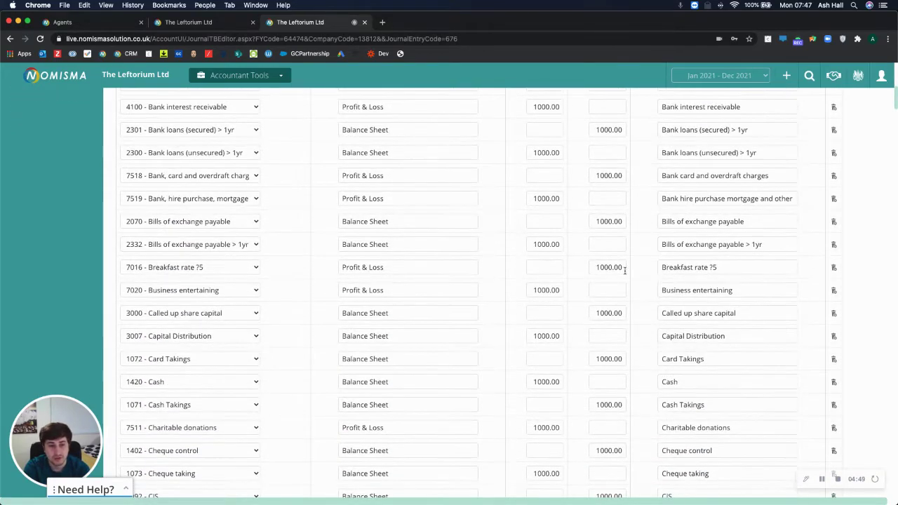
scroll(624, 270, "down", 12)
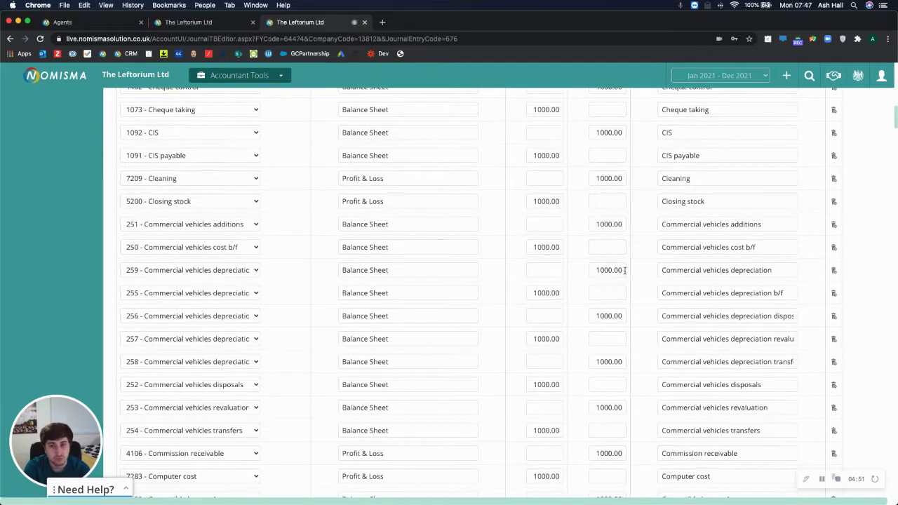
scroll(624, 270, "down", 16)
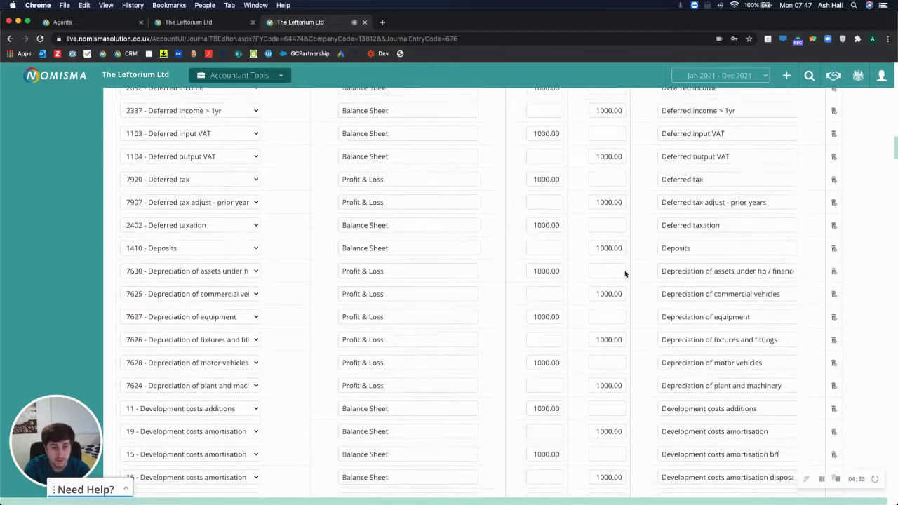
scroll(624, 270, "down", 13)
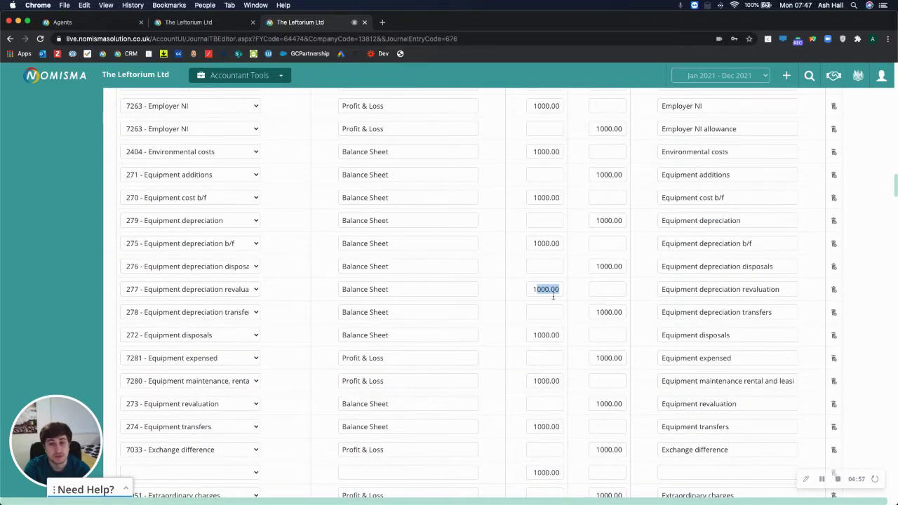
double_click(542, 288)
left_click(571, 319)
scroll(572, 320, "down", 3)
scroll(572, 321, "down", 4)
left_click(198, 227)
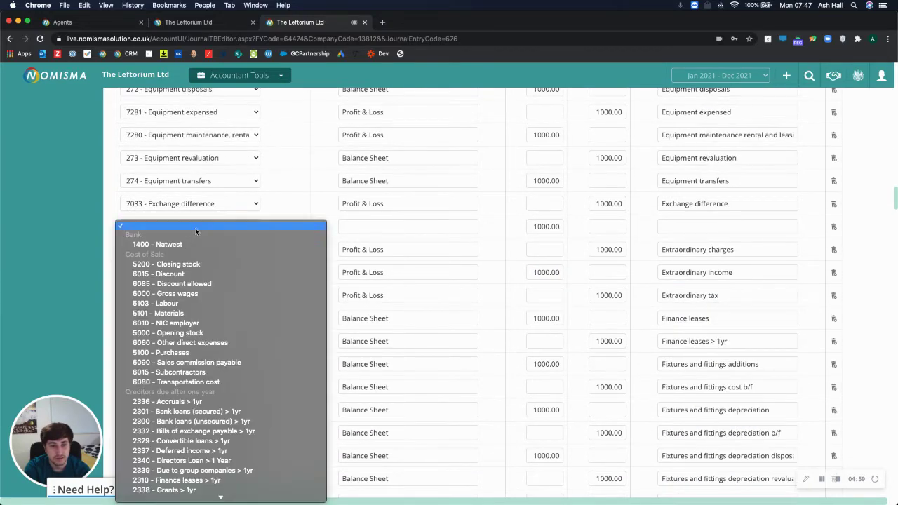
scroll(221, 463, "down", 15)
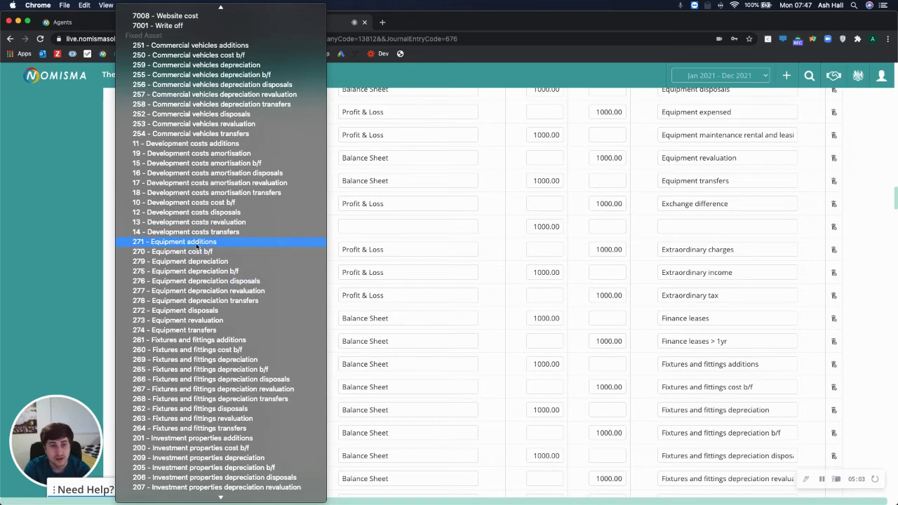
left_click(176, 242)
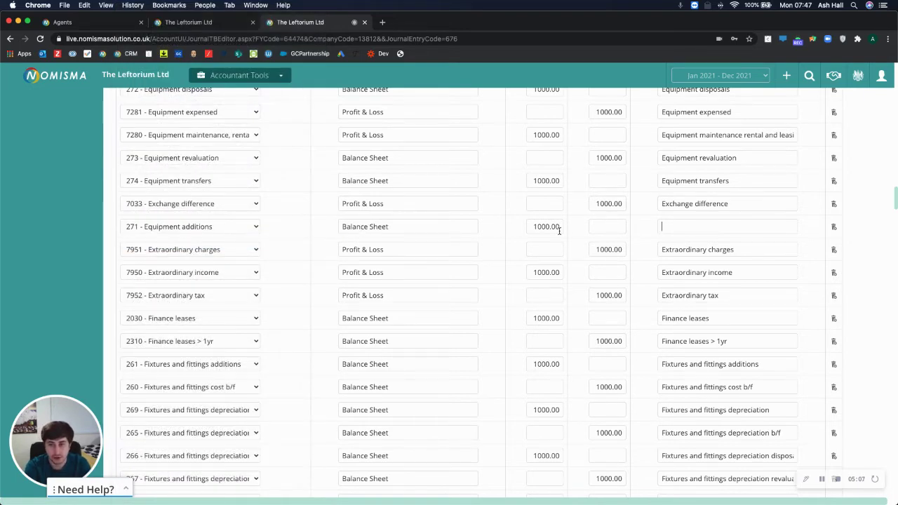
type("Equip")
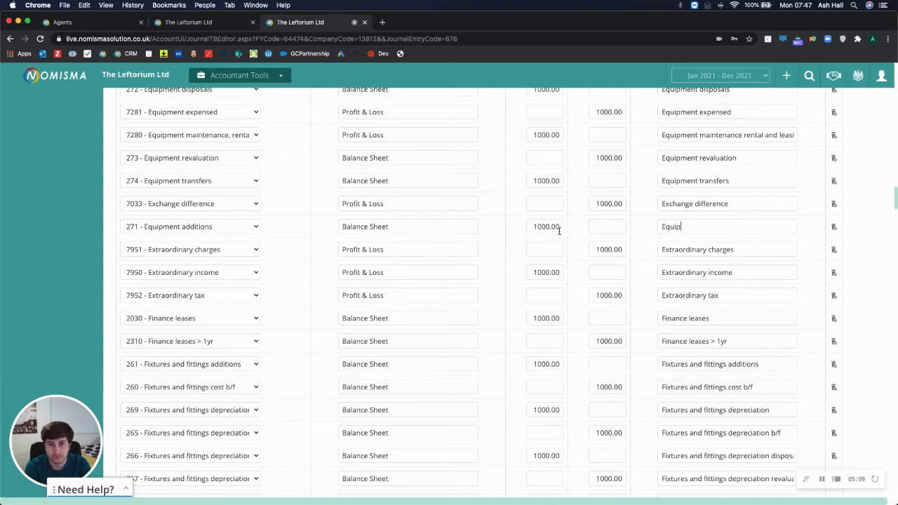
type("ment Additions")
scroll(323, 242, "up", 20)
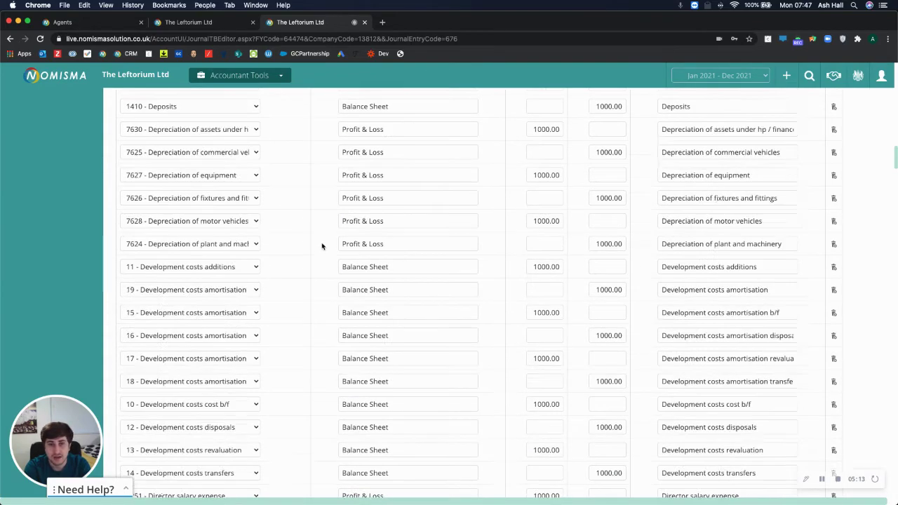
scroll(322, 249, "up", 3)
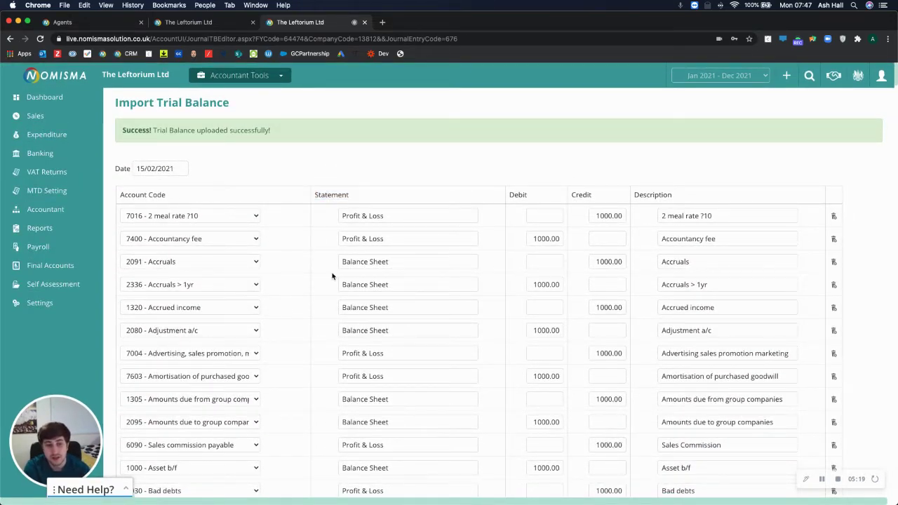
Assign the first empty line to 7016 with description 'Subsistence / food'.
scroll(312, 309, "down", 20)
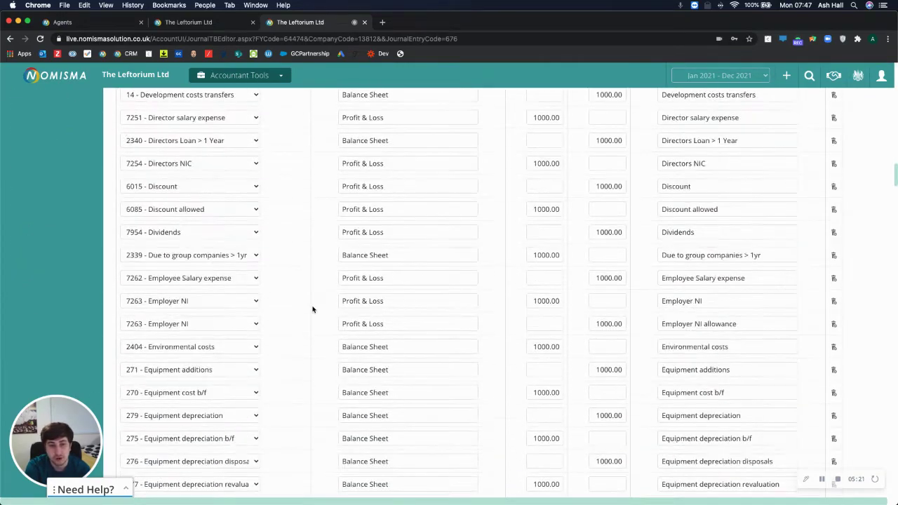
scroll(313, 310, "down", 13)
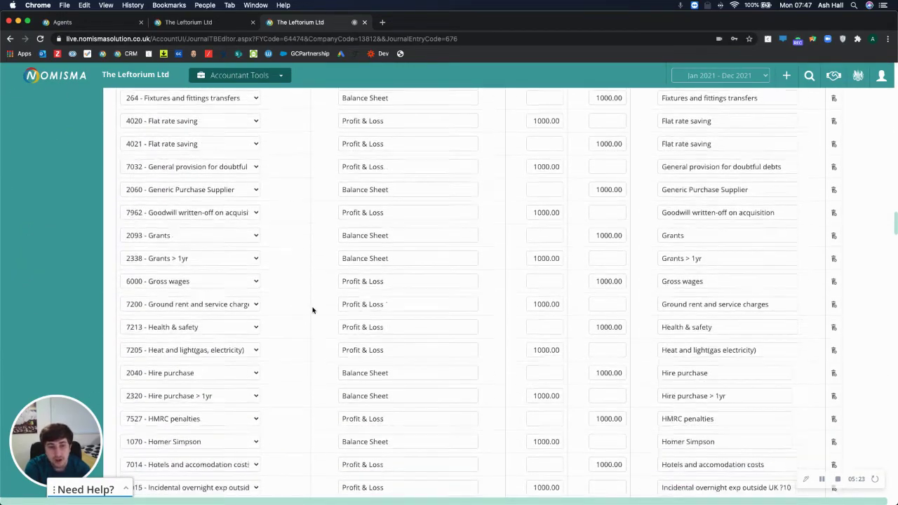
scroll(313, 310, "down", 12)
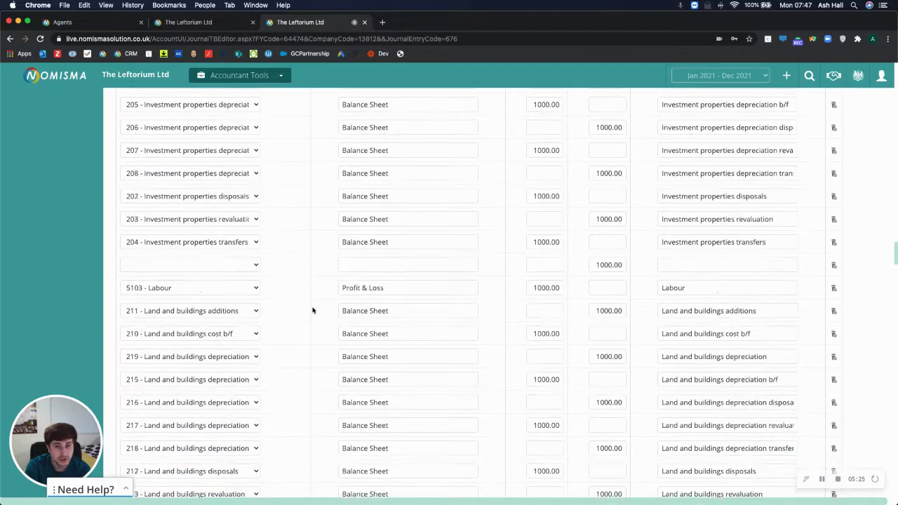
left_click(221, 219)
scroll(202, 338, "down", 10)
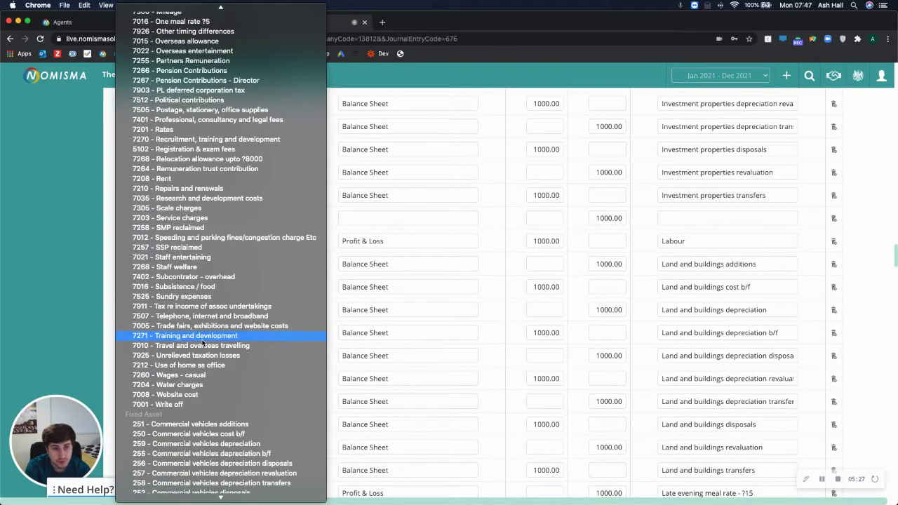
left_click(196, 287)
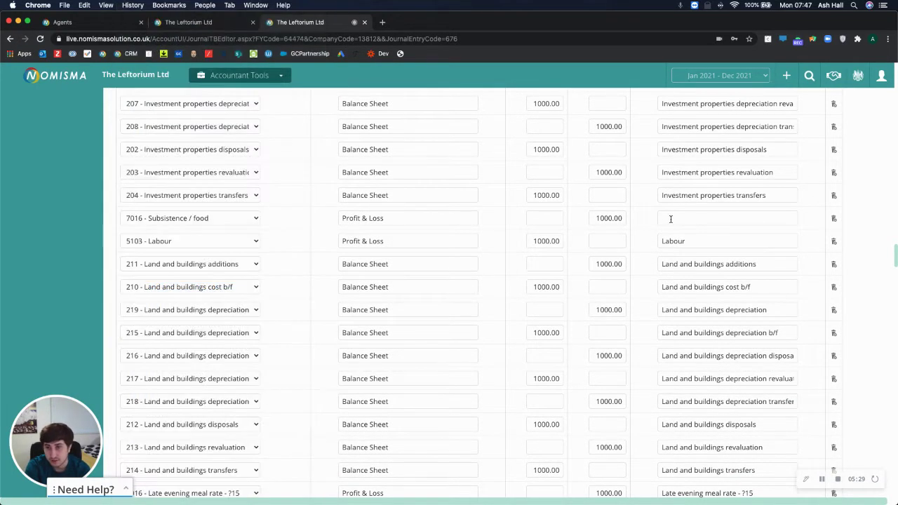
type("Subsis")
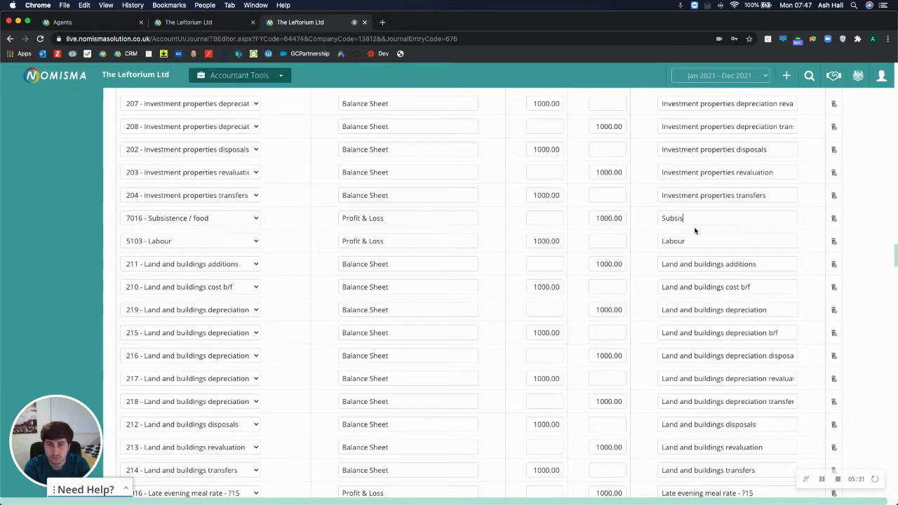
type("tence / food")
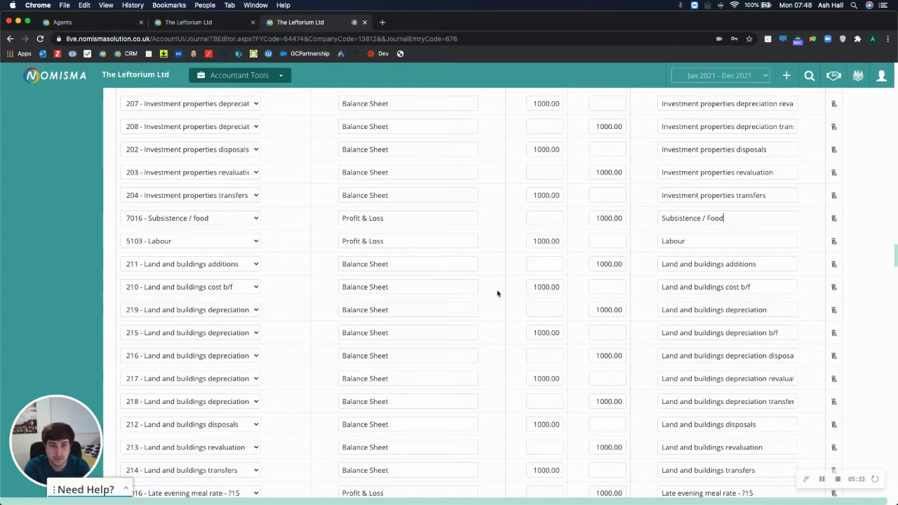
Assign the next empty line to 7258 SMP reclaimed, with description 'SMP Reclaime'.
scroll(488, 300, "down", 10)
scroll(489, 301, "down", 10)
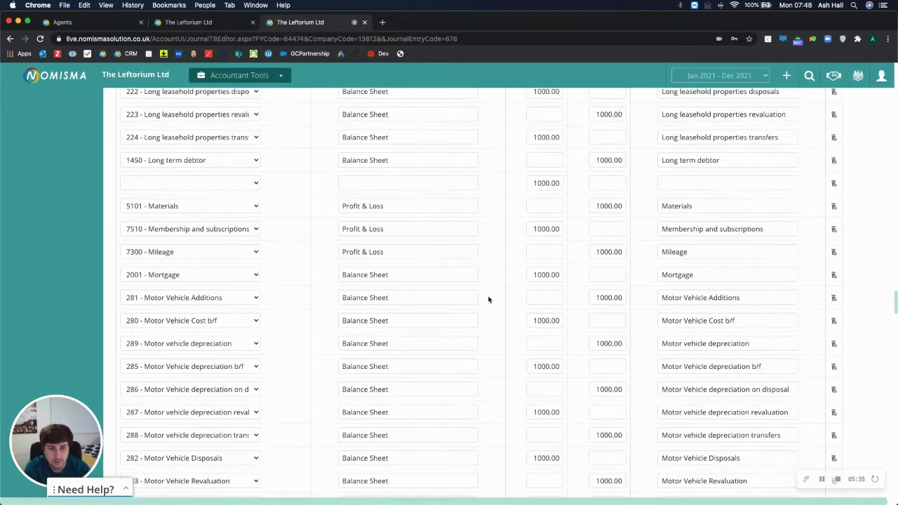
left_click(188, 183)
scroll(241, 360, "down", 15)
left_click(240, 290)
left_click(718, 186)
type("SMP Rec")
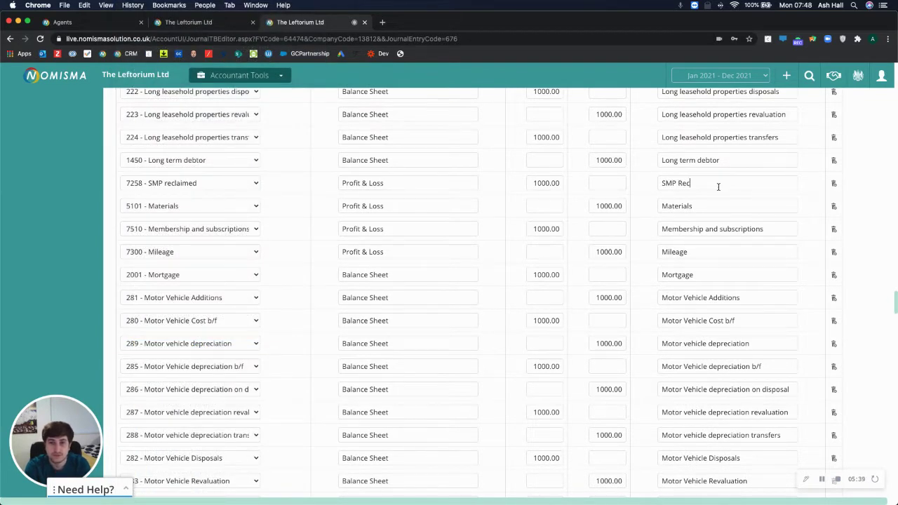
type("laimed")
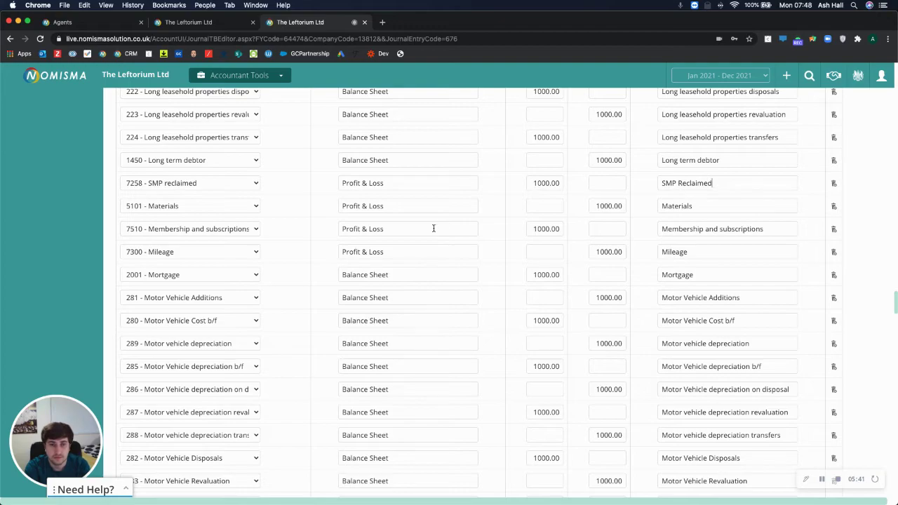
Assign the last empty line to 7033 with description 'Exchange Difference'.
scroll(433, 228, "down", 20)
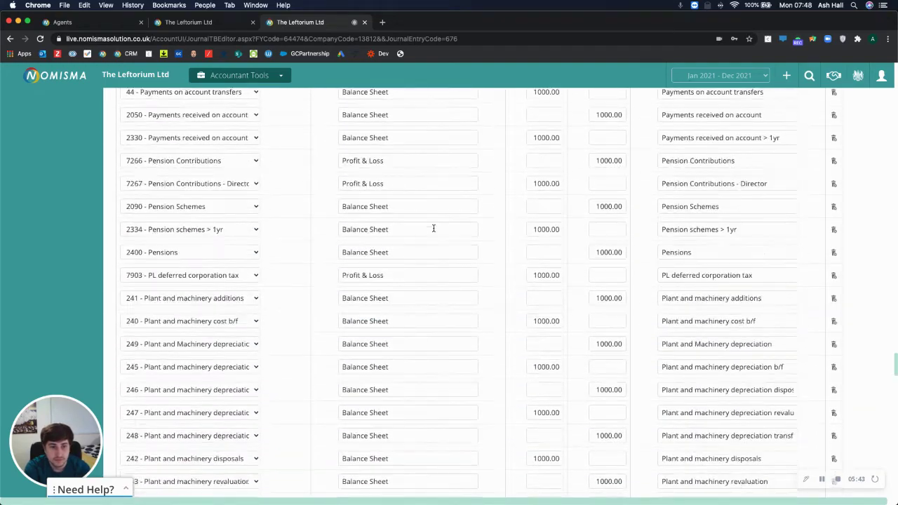
scroll(434, 227, "down", 15)
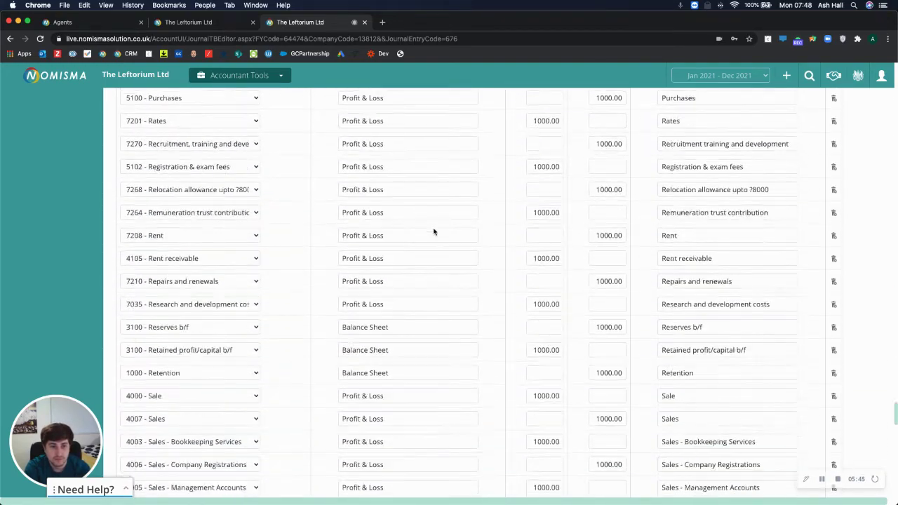
scroll(433, 228, "down", 20)
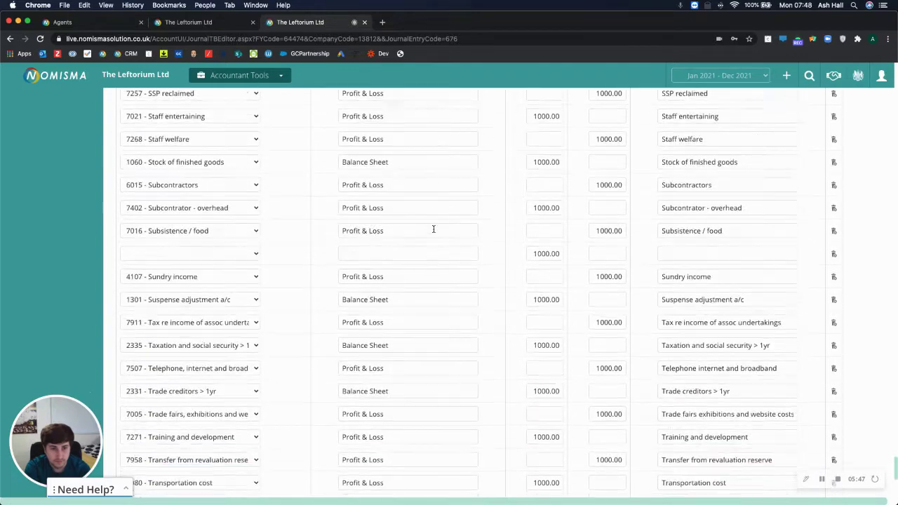
scroll(433, 229, "down", 1)
left_click(203, 188)
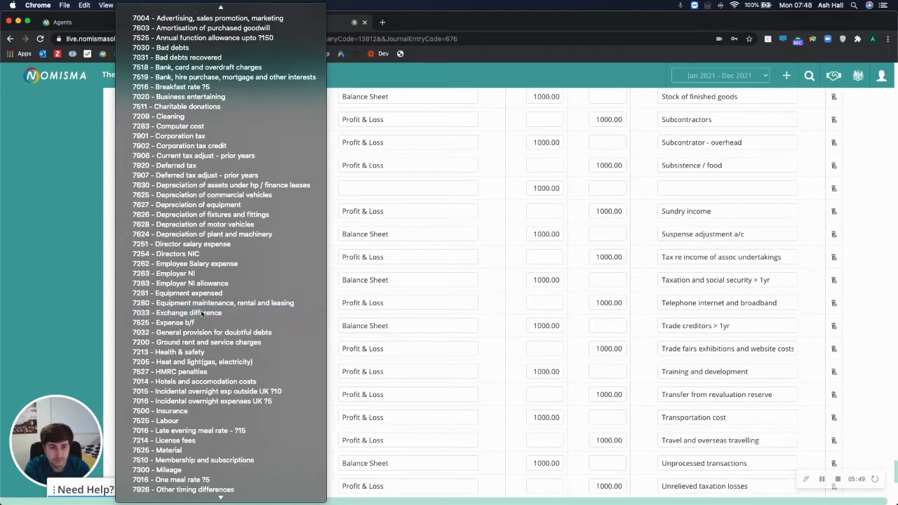
left_click(228, 312)
left_click(684, 190)
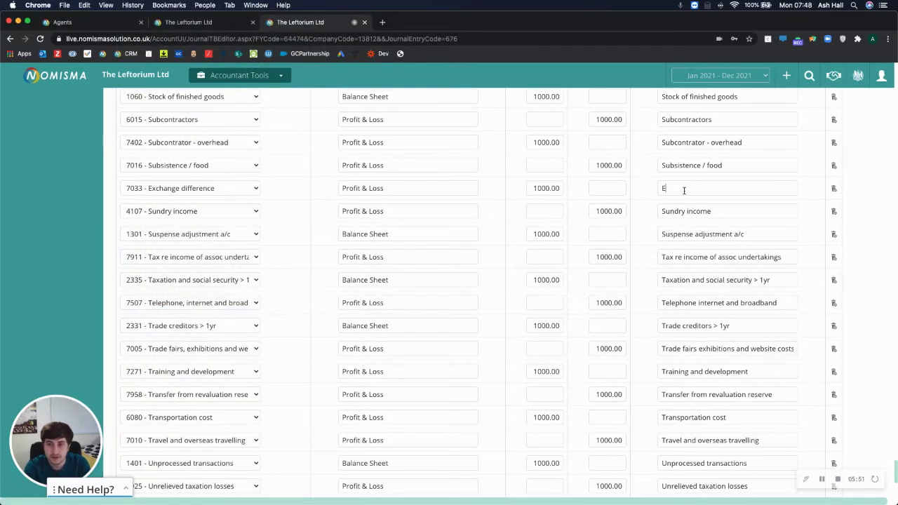
type("Exchange Difference")
scroll(445, 242, "down", 5)
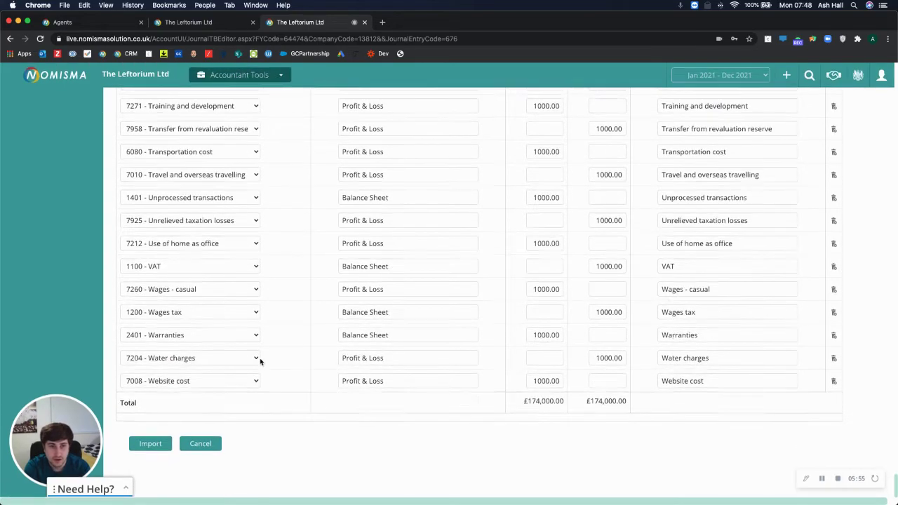
scroll(274, 360, "up", 8)
scroll(274, 360, "up", 20)
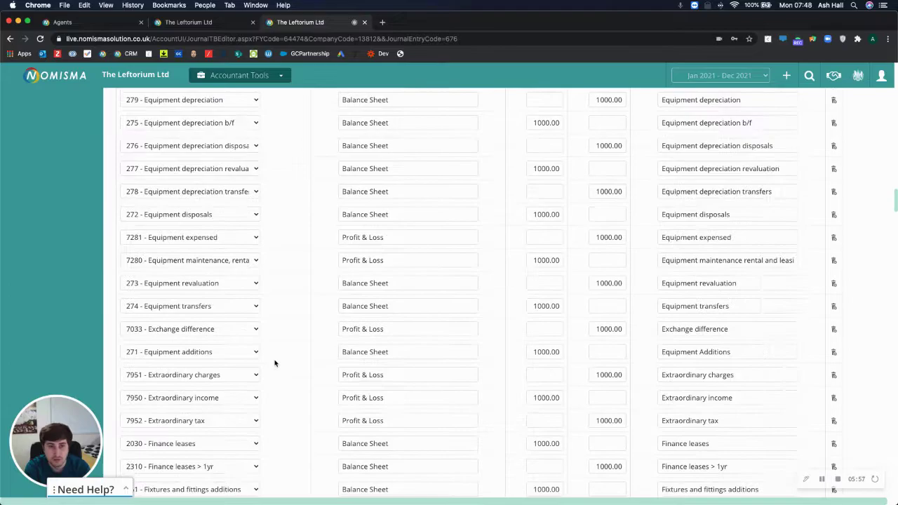
scroll(274, 363, "down", 15)
scroll(276, 363, "up", 12)
scroll(276, 363, "up", 5)
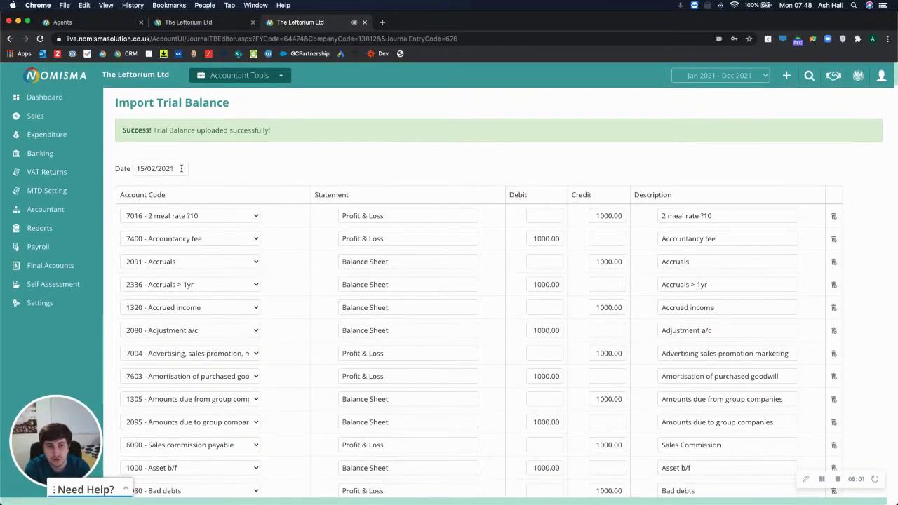
left_click(184, 168)
left_click(269, 168)
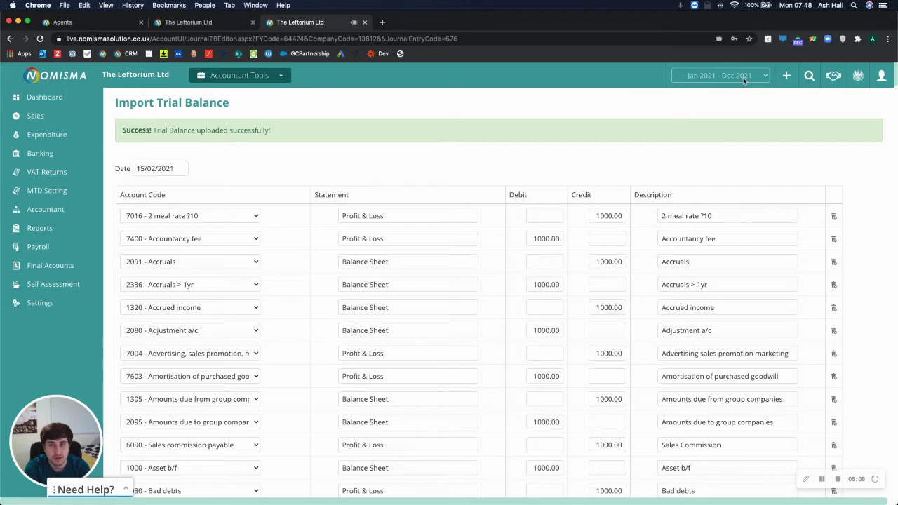
left_click(128, 169)
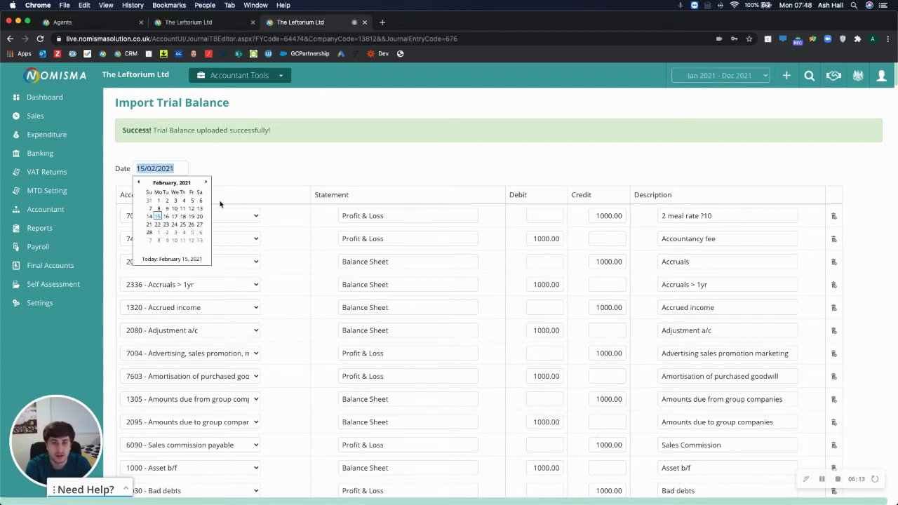
key("BackSpace")
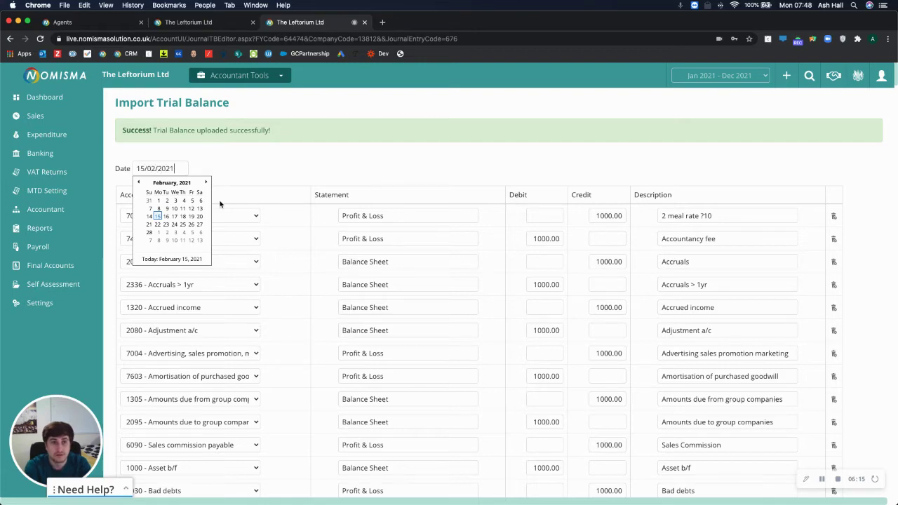
left_click(279, 160)
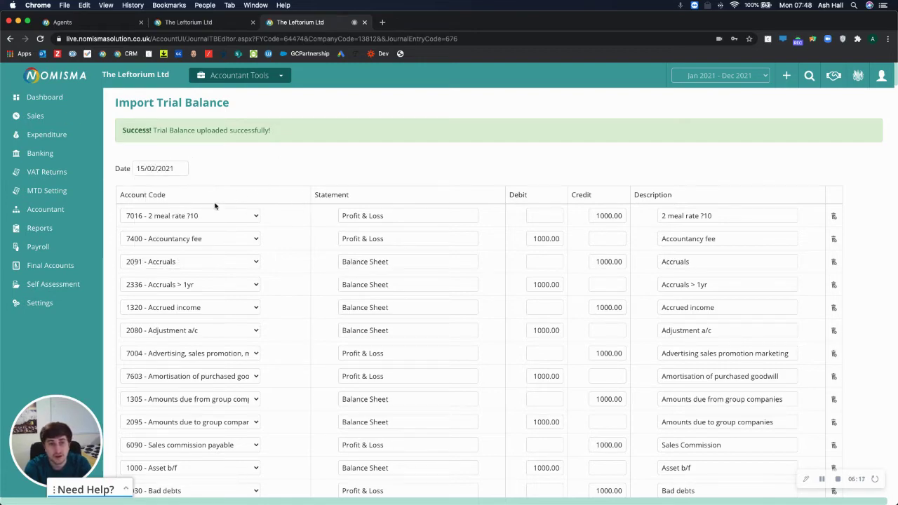
scroll(278, 240, "down", 20)
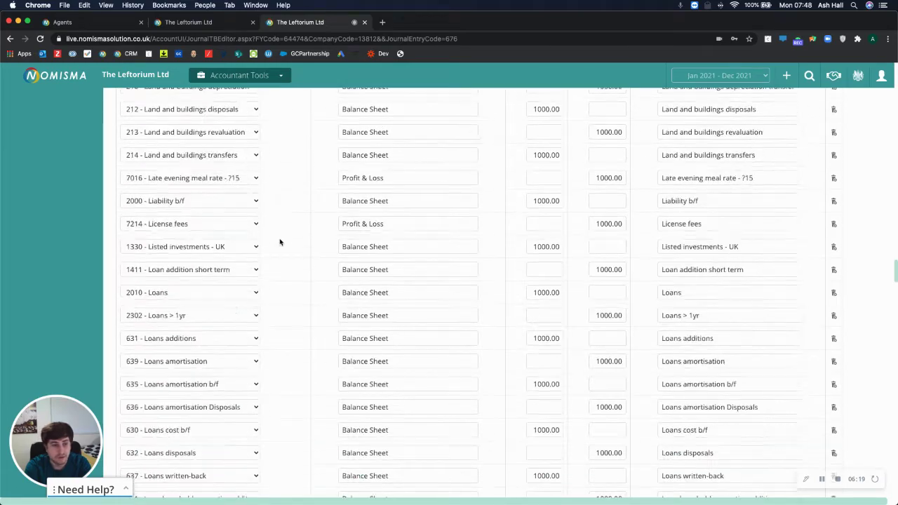
scroll(279, 241, "down", 15)
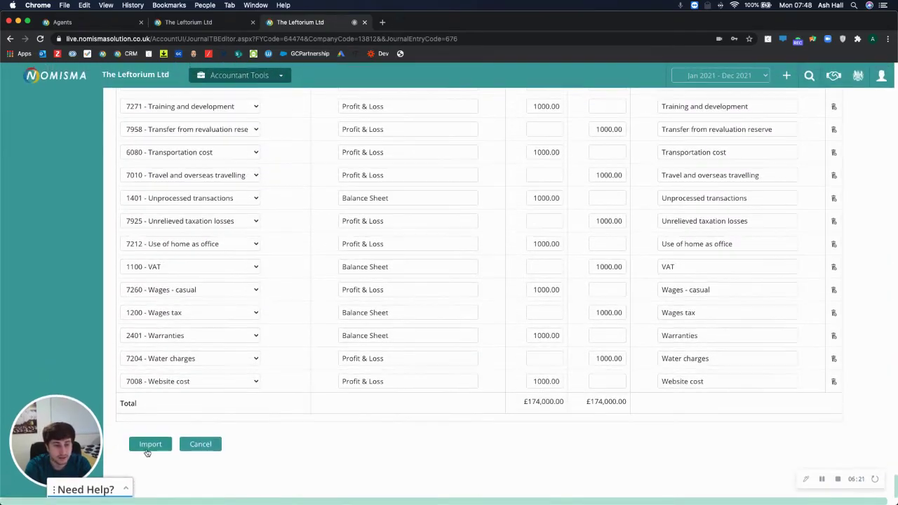
left_click(187, 436)
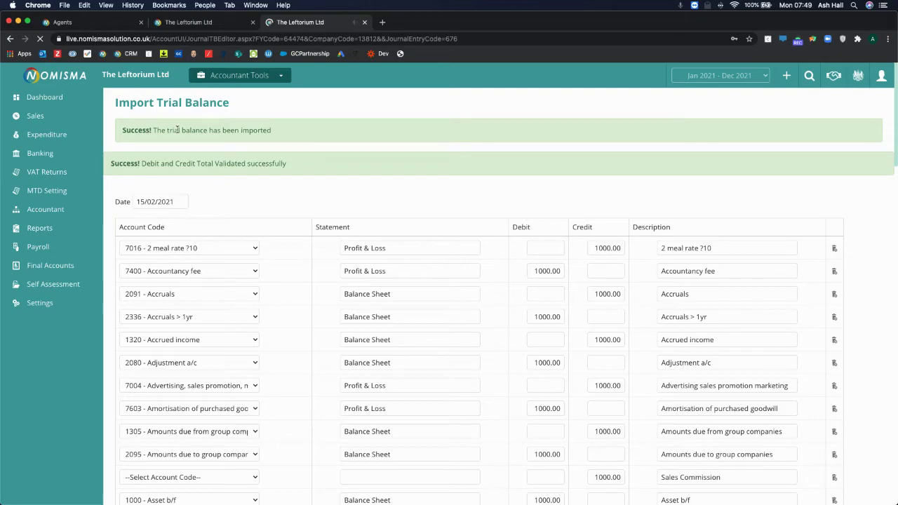
left_click_drag(172, 129, 251, 131)
left_click_drag(159, 162, 266, 163)
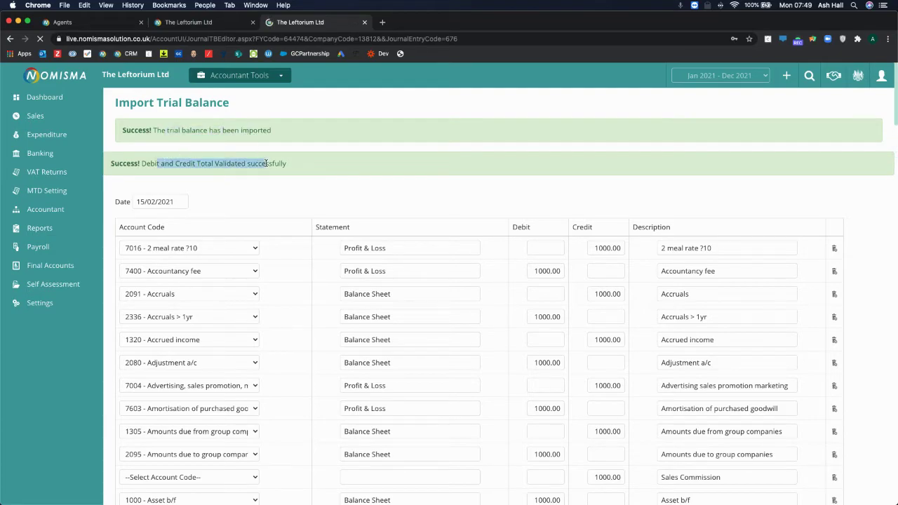
left_click(258, 200)
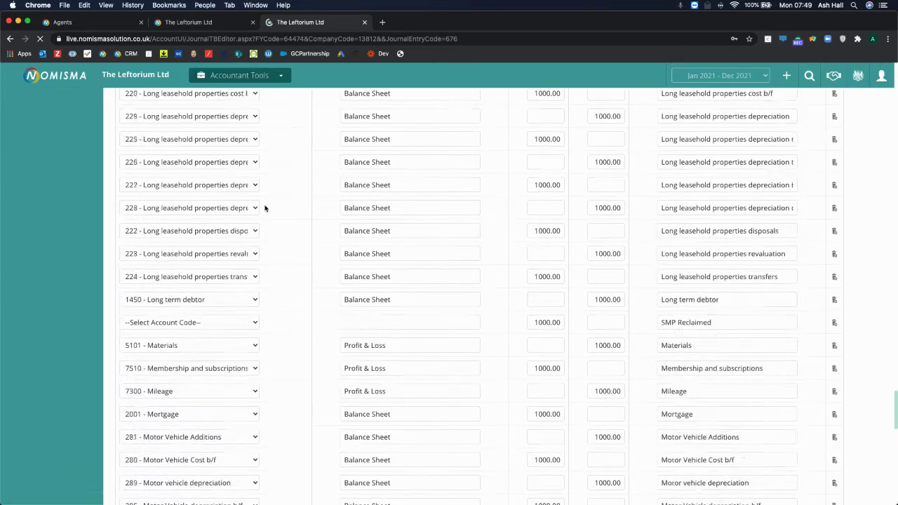
scroll(266, 207, "down", 20)
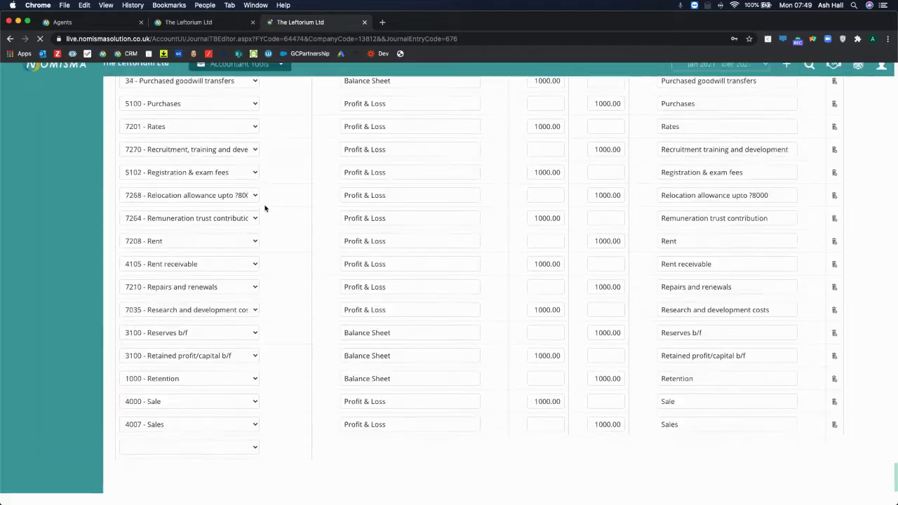
scroll(265, 208, "down", 20)
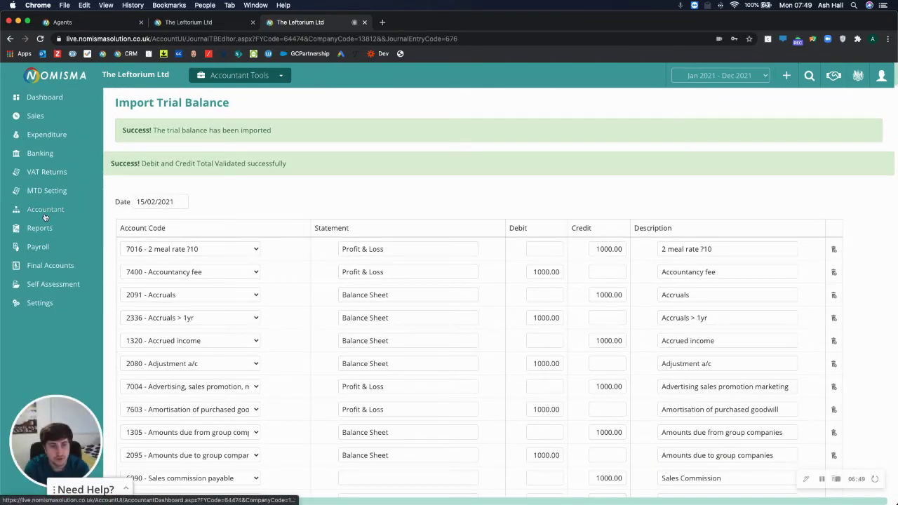
Open Journals from Accountant Tools in a new tab and highlight the trial balance import entry.
left_click(201, 80)
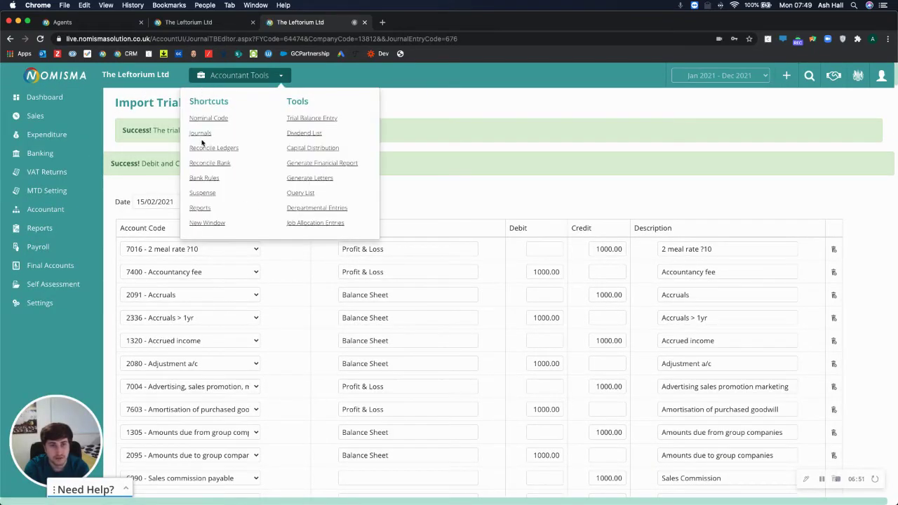
right_click(207, 136)
left_click(351, 136)
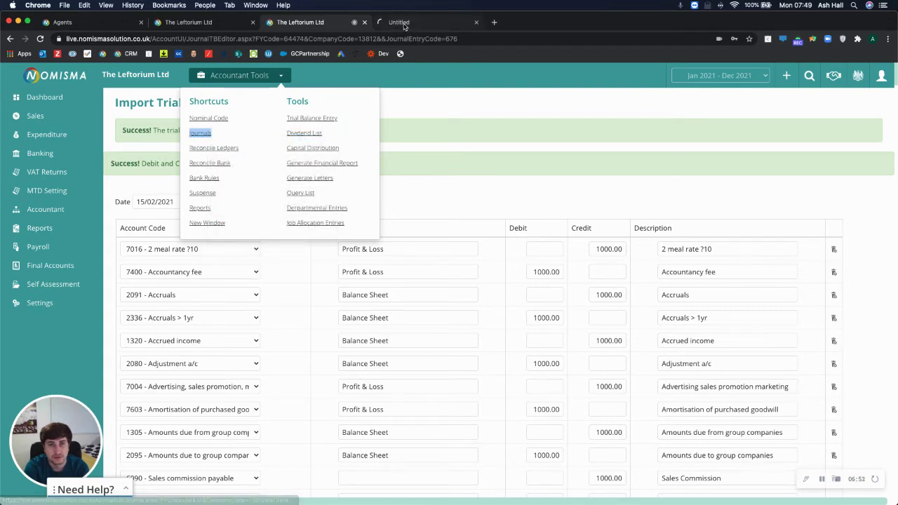
key("ctrl+Tab")
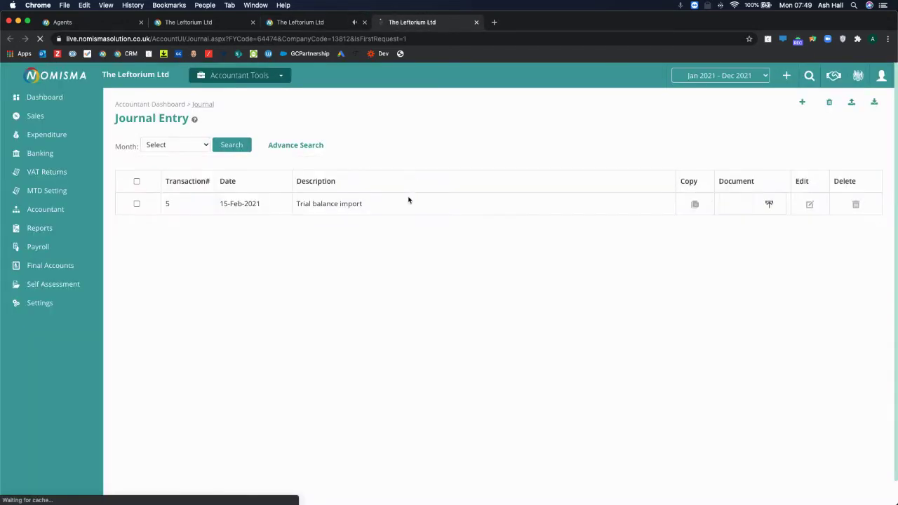
left_click_drag(396, 207, 162, 208)
Open transaction 5 and scroll through its £1,000.00 account lines.
left_click(161, 208)
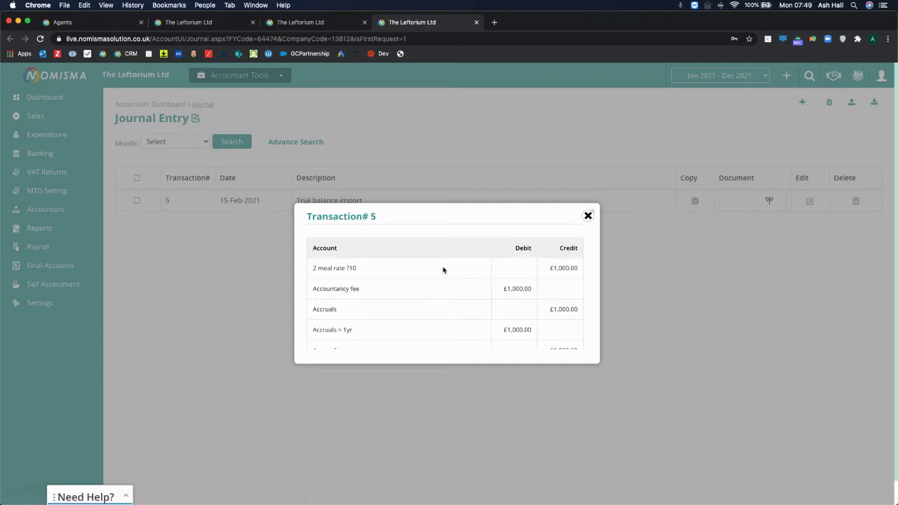
scroll(442, 280, "down", 15)
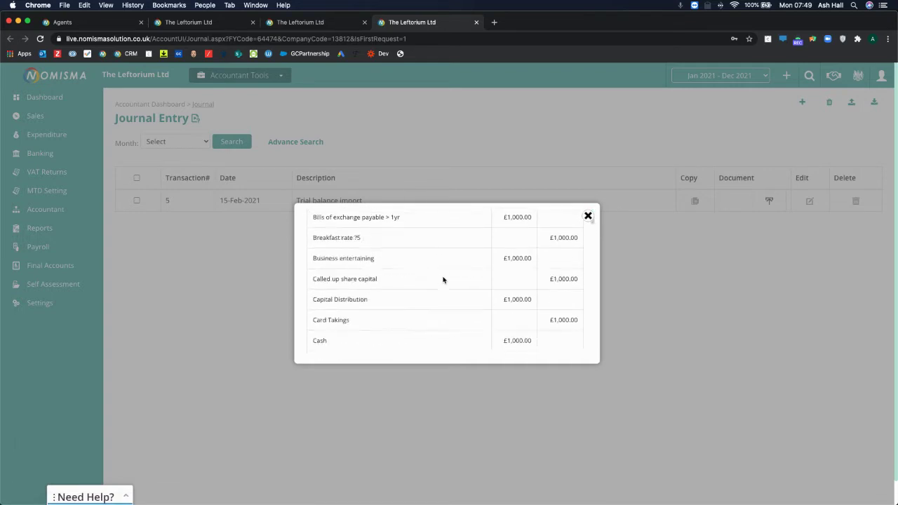
scroll(443, 280, "down", 10)
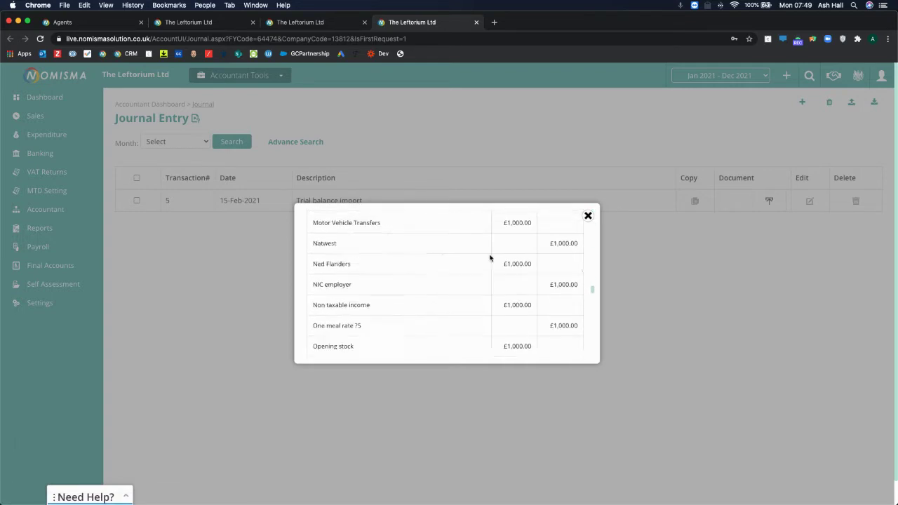
Open transaction 5 in Edit, confirm the 169000.00 totals, and close it without saving.
left_click(588, 215)
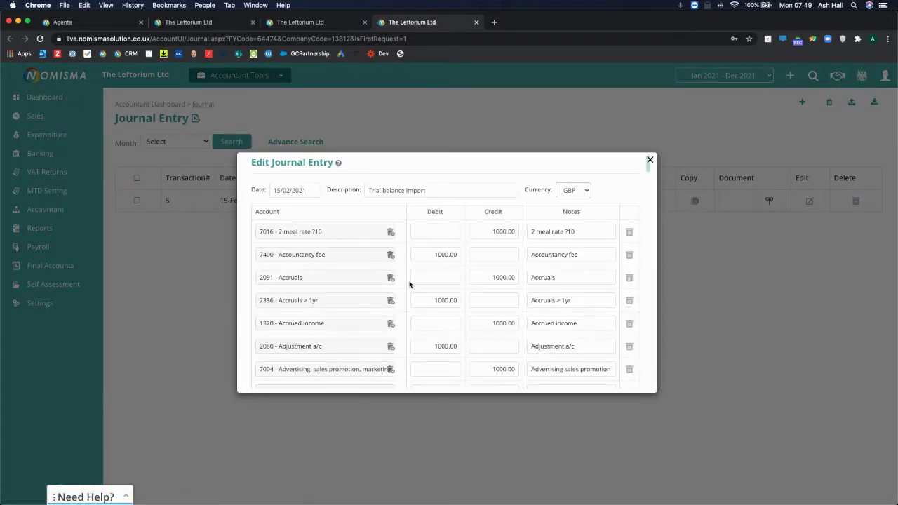
left_click_drag(305, 194, 265, 192)
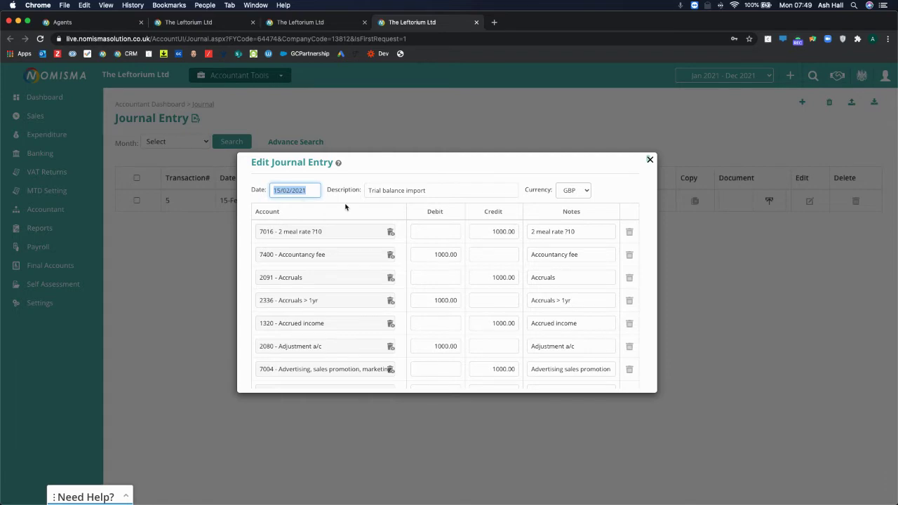
scroll(483, 268, "down", 20)
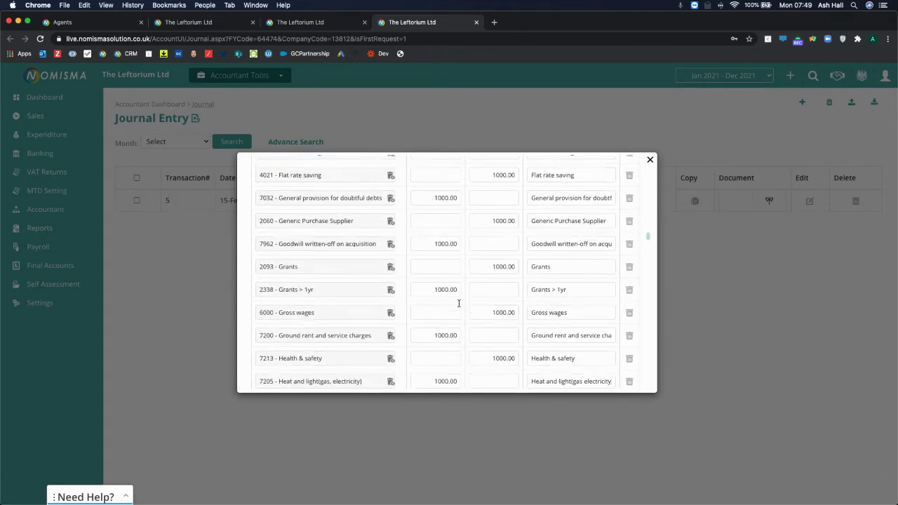
scroll(459, 306, "down", 20)
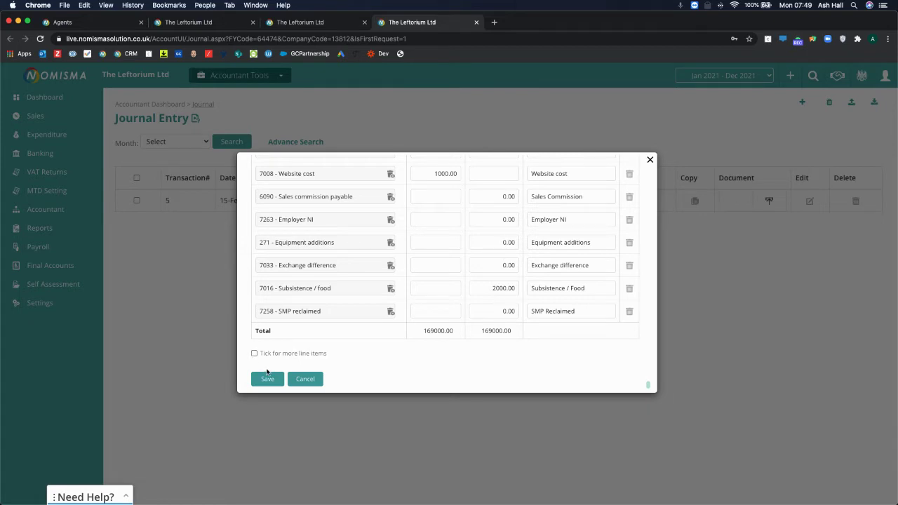
left_click(650, 161)
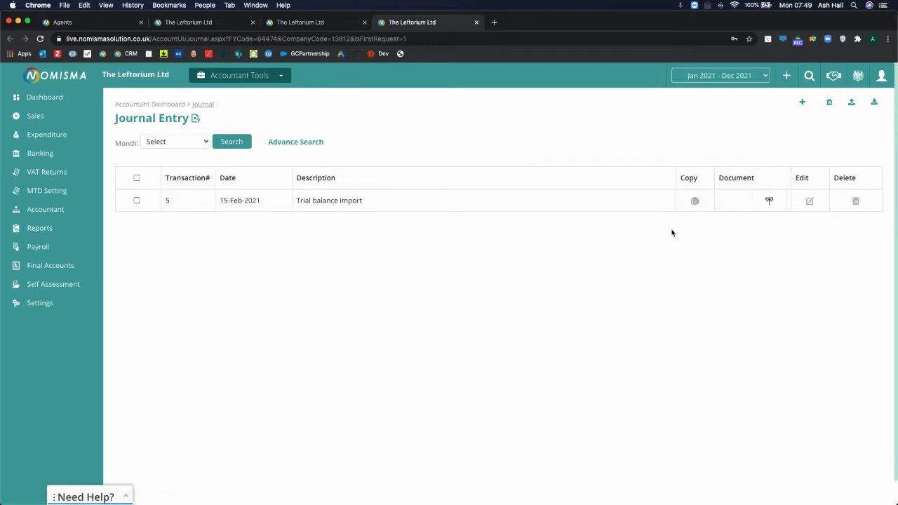
Copy transaction 5 as a new journal dated 31/12/2020 and attempt to save it.
left_click(693, 202)
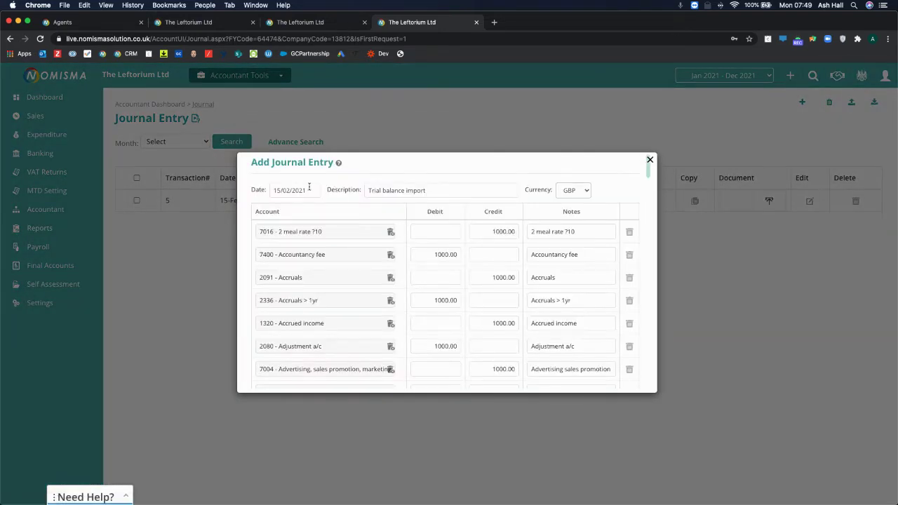
left_click_drag(309, 189, 268, 189)
type("31/")
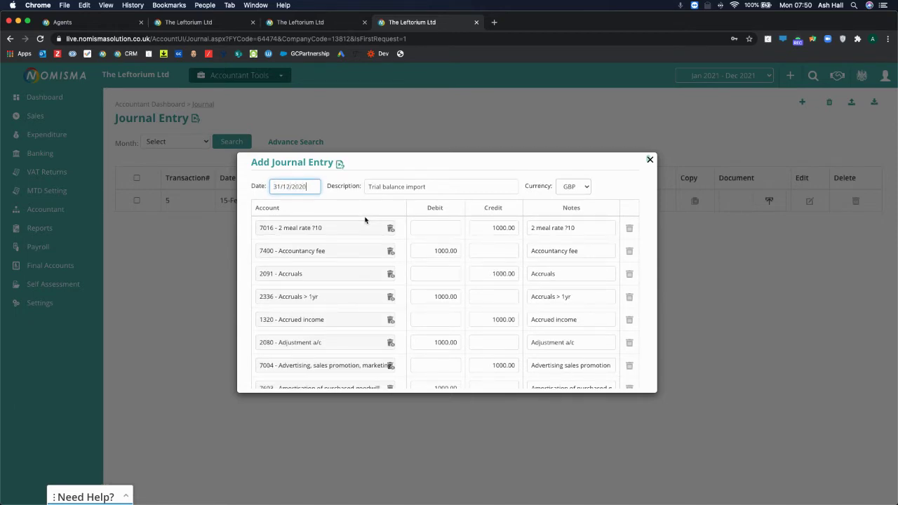
scroll(330, 347, "down", 20)
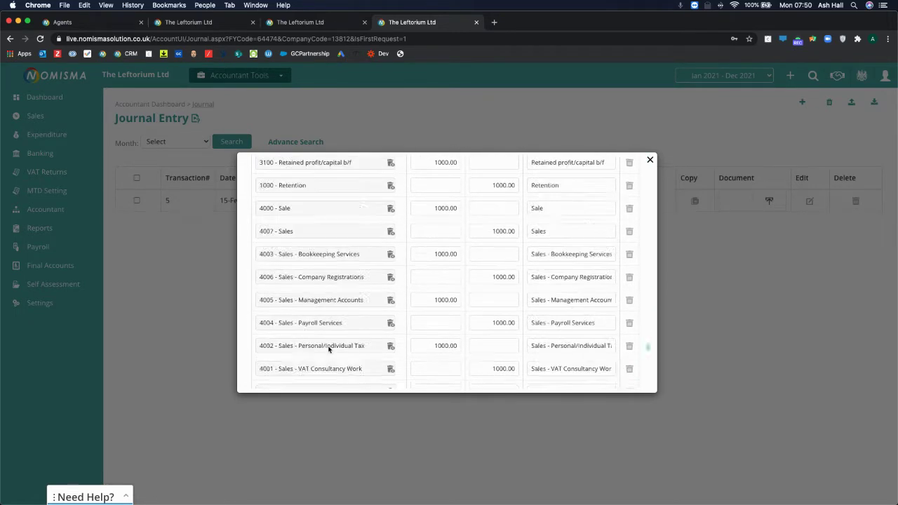
scroll(328, 349, "down", 10)
left_click(267, 379)
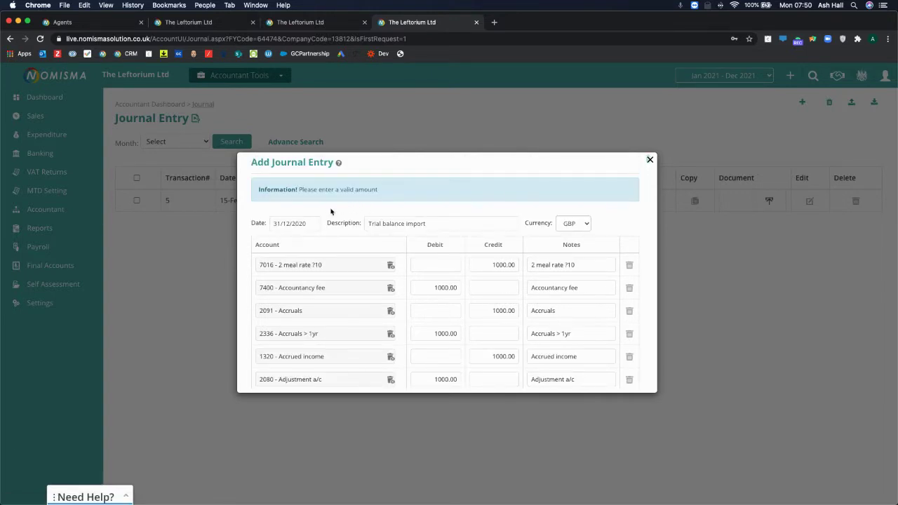
scroll(456, 308, "down", 20)
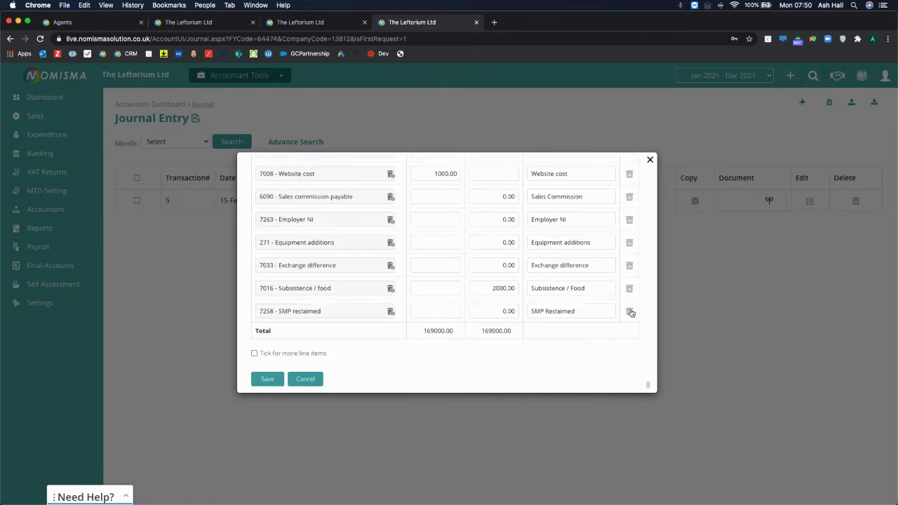
Delete the zero-value SMP reclaimed, Exchange difference, Employer NI, Sales Commission and Equipment additions lines.
left_click(630, 311)
scroll(601, 322, "down", 10)
scroll(595, 331, "down", 5)
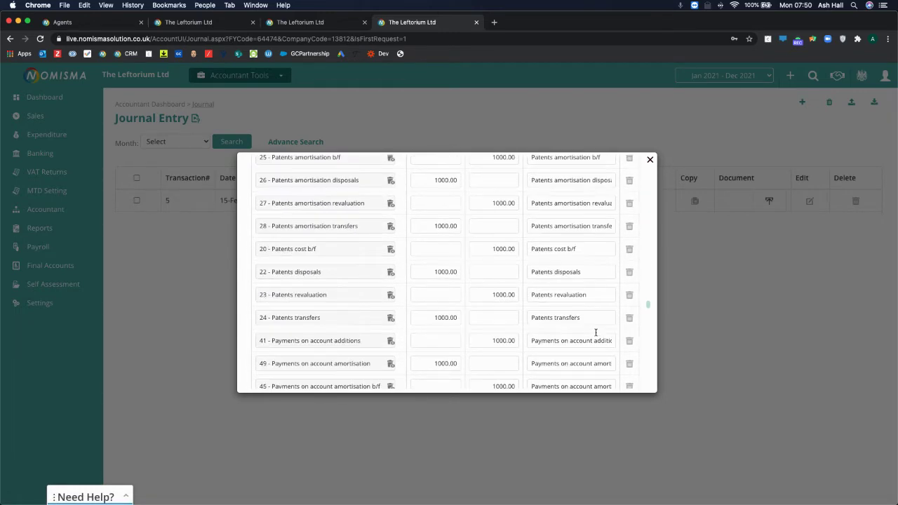
scroll(596, 331, "down", 10)
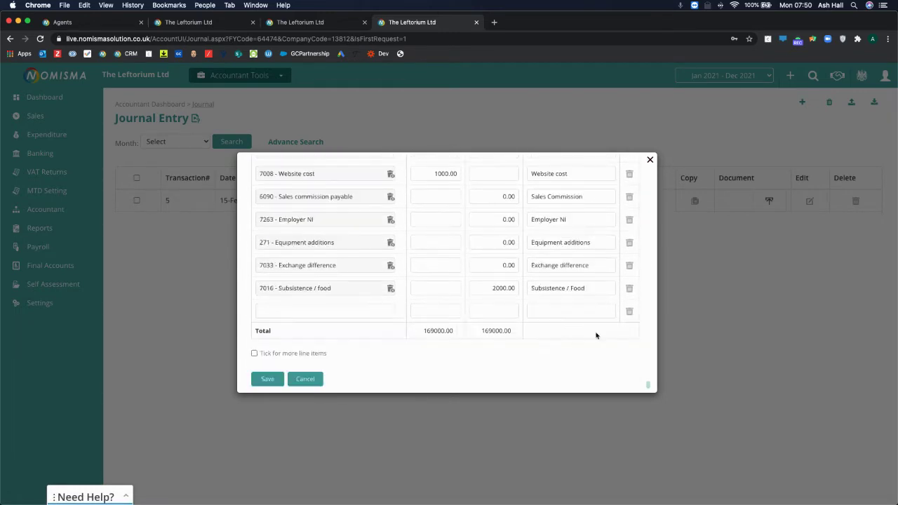
left_click(630, 270)
scroll(553, 288, "down", 20)
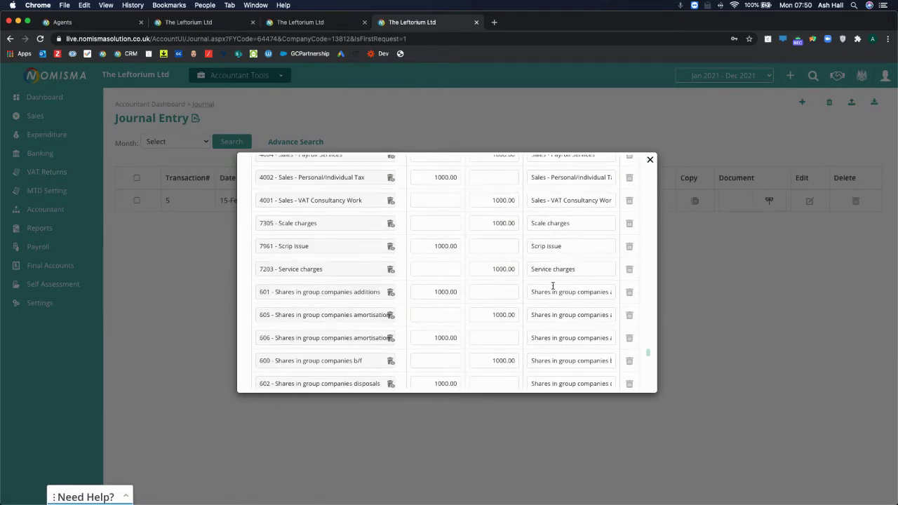
scroll(553, 286, "down", 15)
left_click(630, 223)
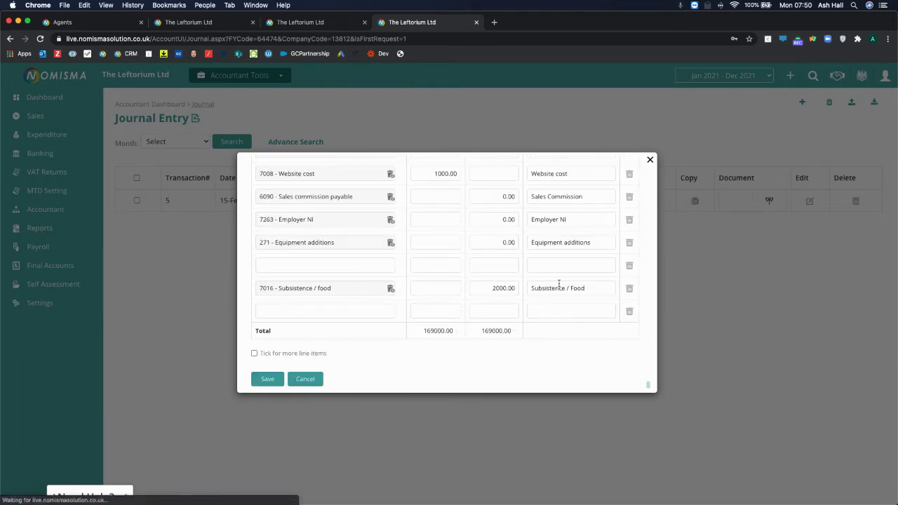
scroll(552, 290, "down", 5)
scroll(552, 290, "down", 10)
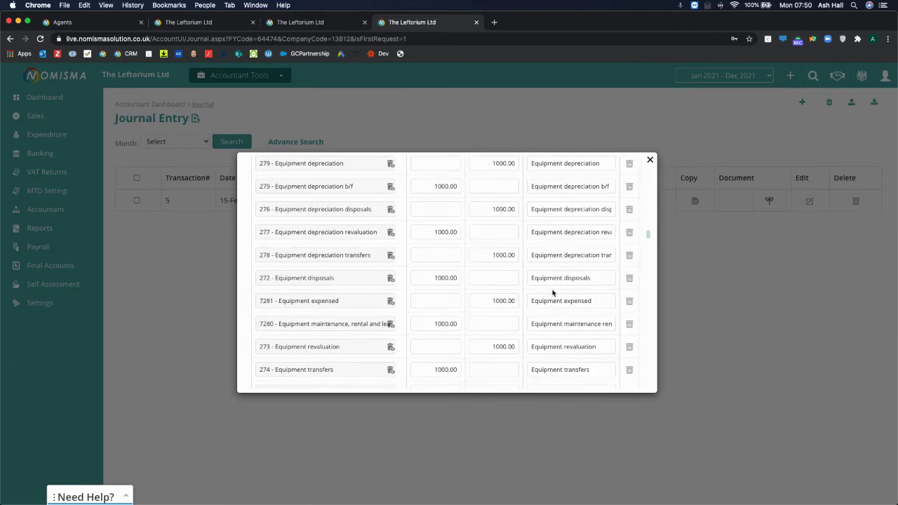
scroll(552, 289, "down", 15)
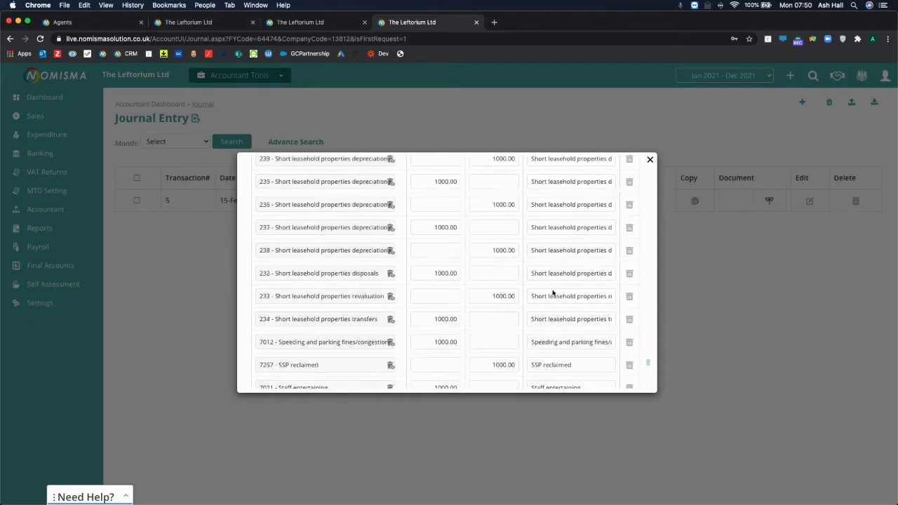
left_click(629, 198)
scroll(568, 313, "down", 15)
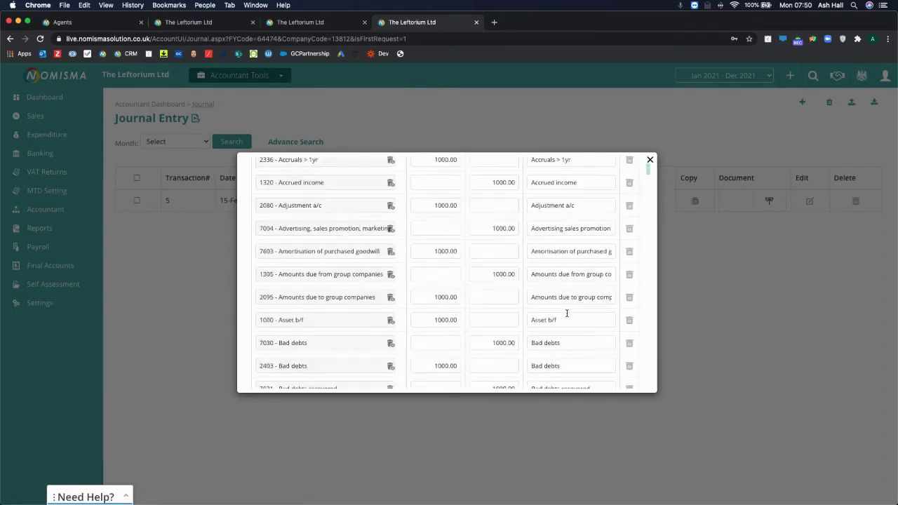
scroll(568, 313, "down", 15)
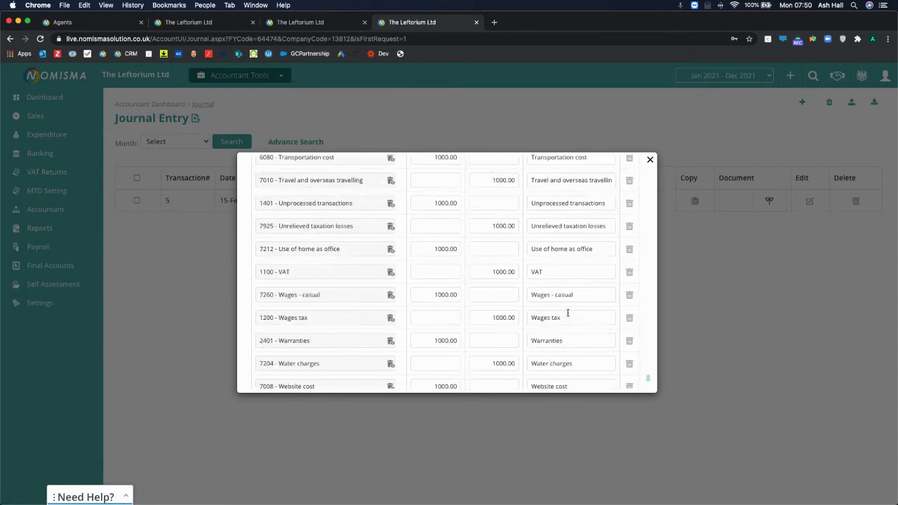
left_click(629, 244)
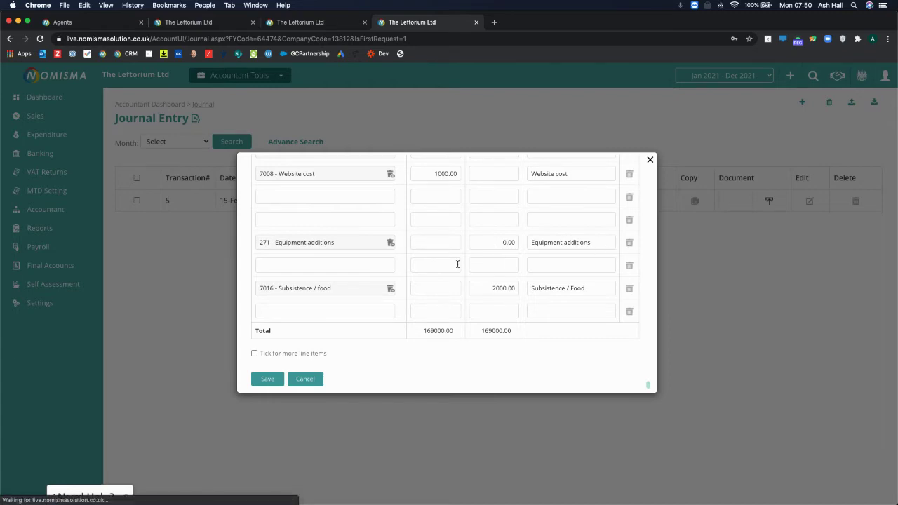
Save the balanced 31/12/2020 journal as transaction 6.
scroll(456, 281, "down", 10)
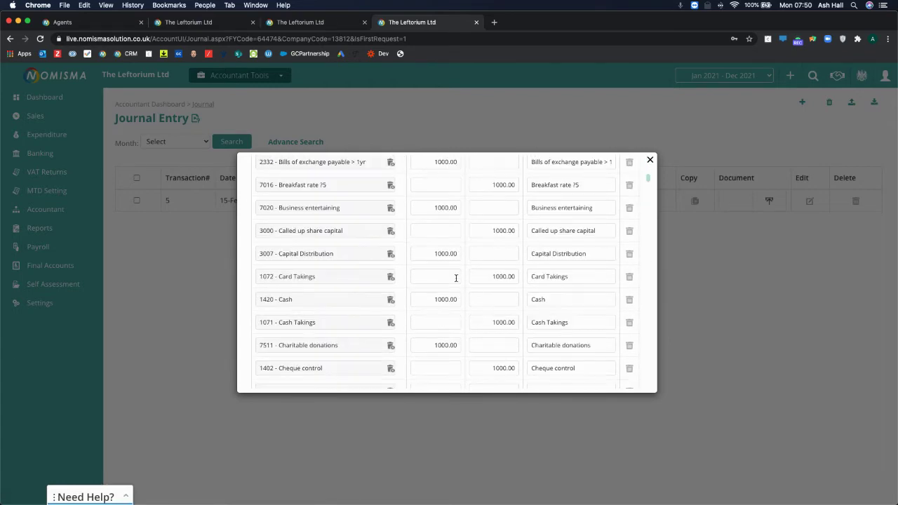
scroll(456, 279, "down", 15)
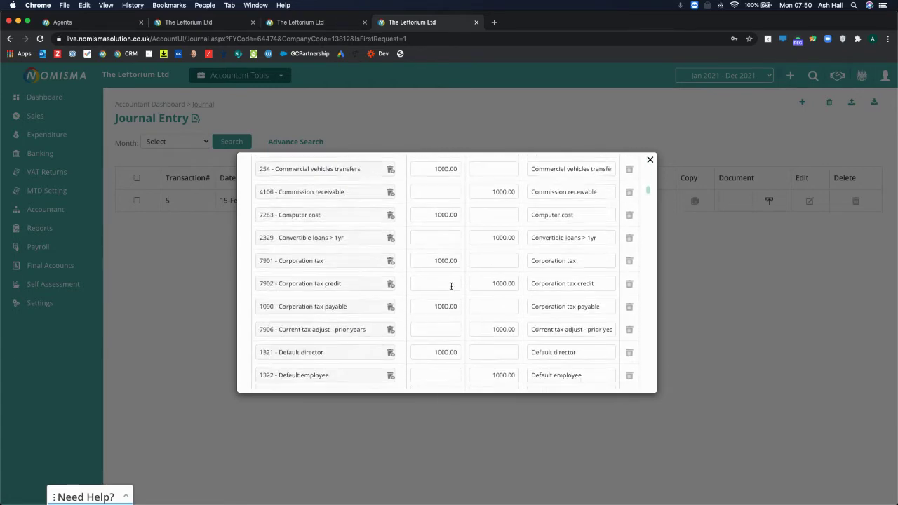
scroll(451, 285, "down", 15)
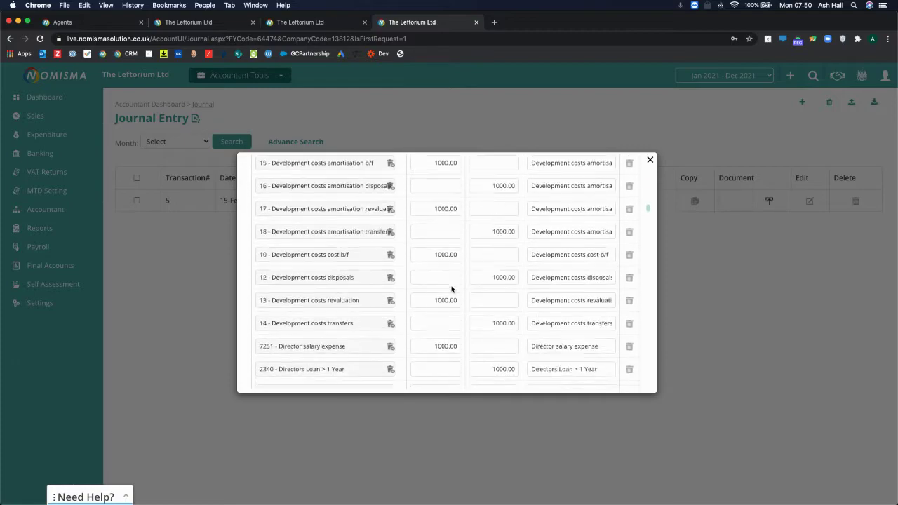
scroll(451, 285, "down", 20)
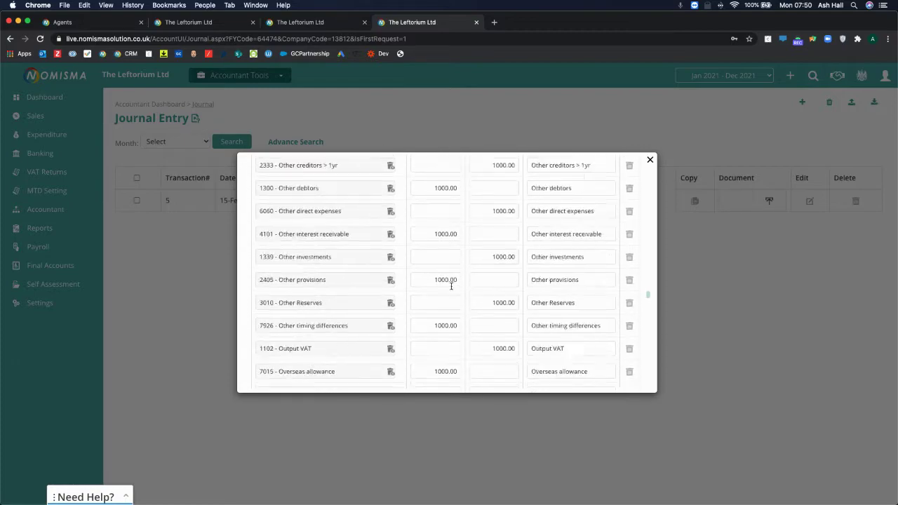
scroll(452, 289, "down", 5)
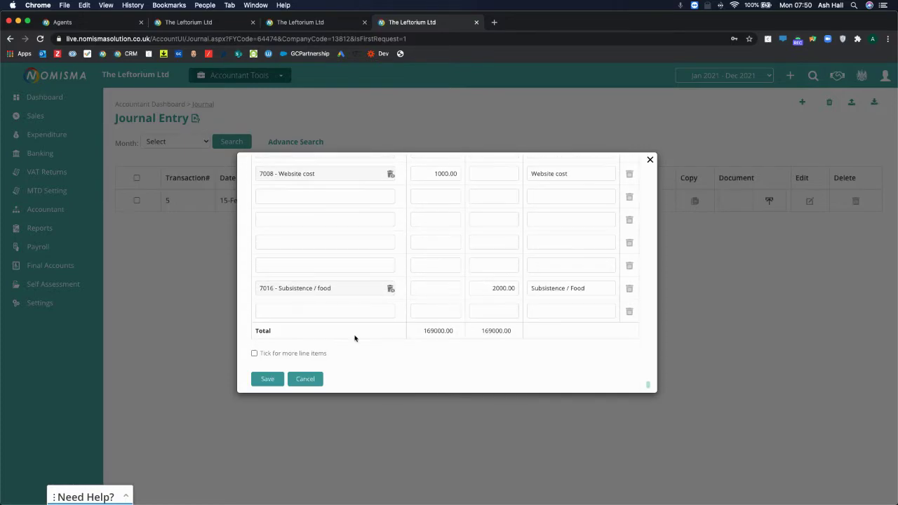
left_click(266, 380)
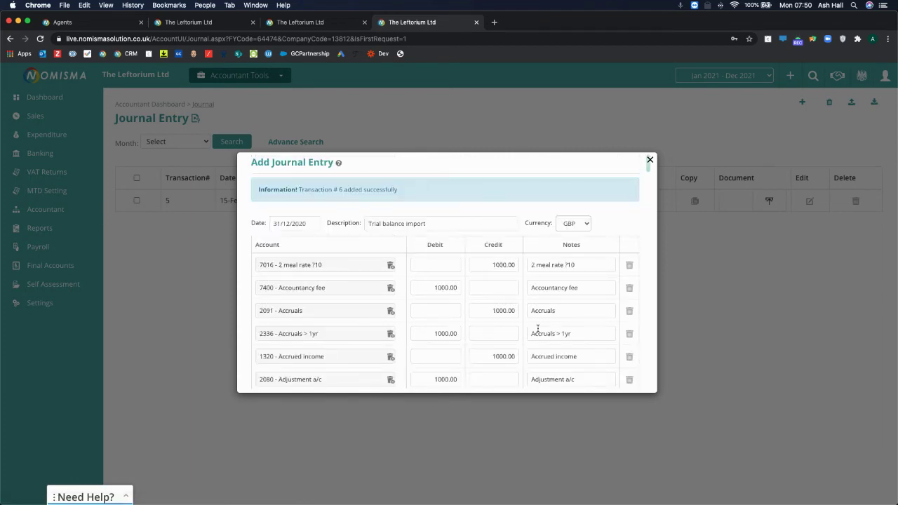
Close the journal form and switch to Jan 2020 - Dec 2020 to find the 31-Dec-2020 Trial balance import.
left_click(176, 239)
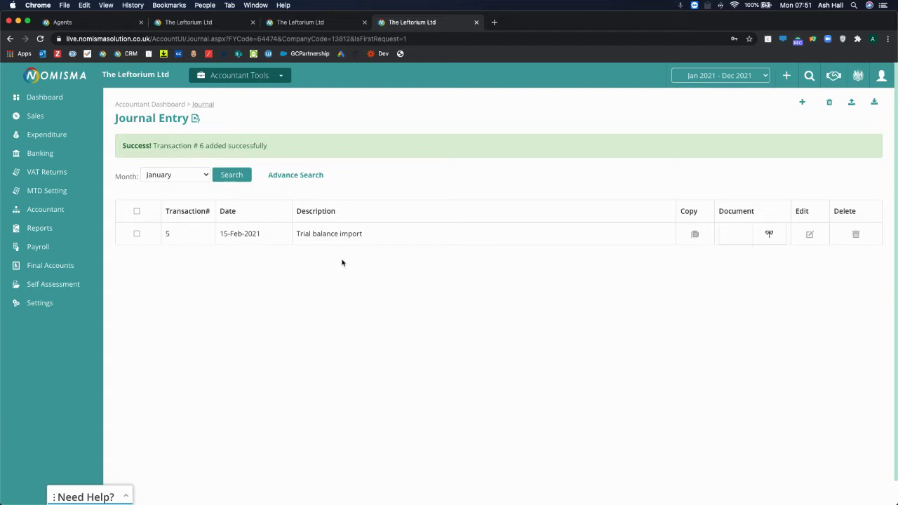
left_click(707, 75)
left_click(702, 85)
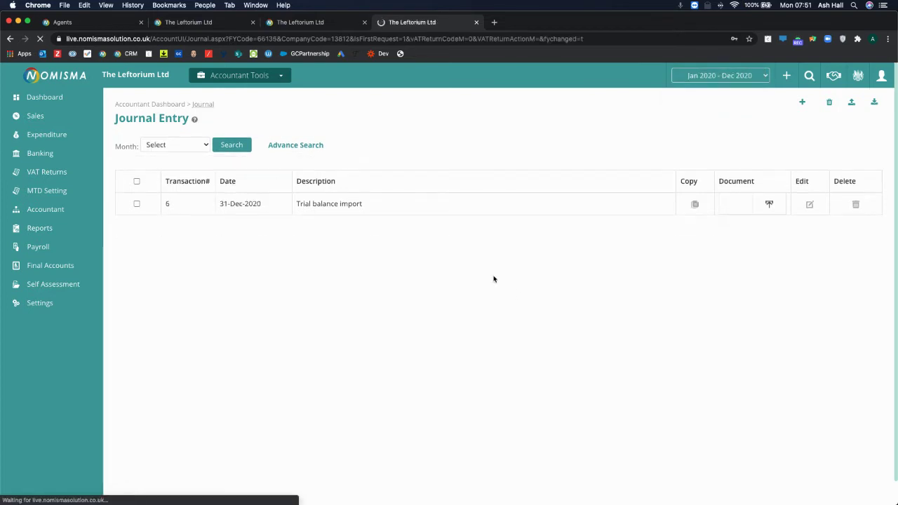
left_click_drag(370, 206, 271, 209)
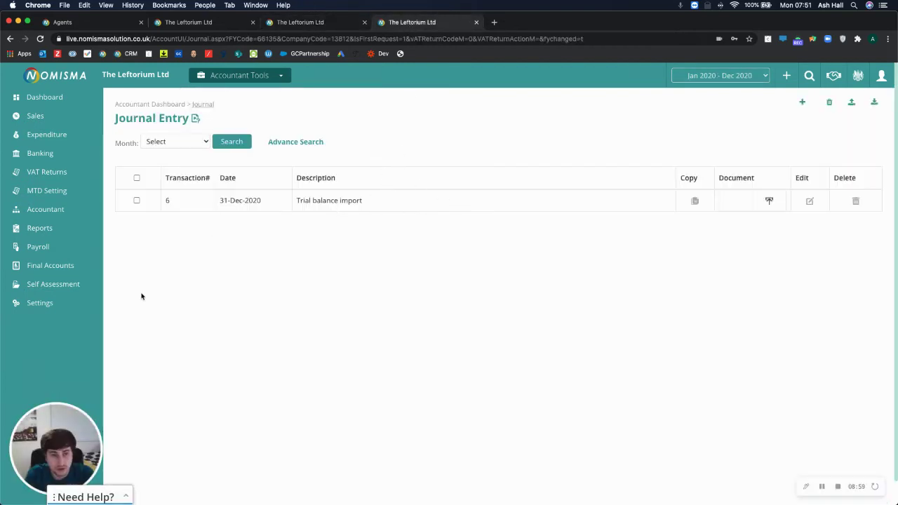
Open Settings > Accounting Period in edit mode, showing the Jan 2021, Jan 2020 and Aug 2018 periods.
left_click(49, 303)
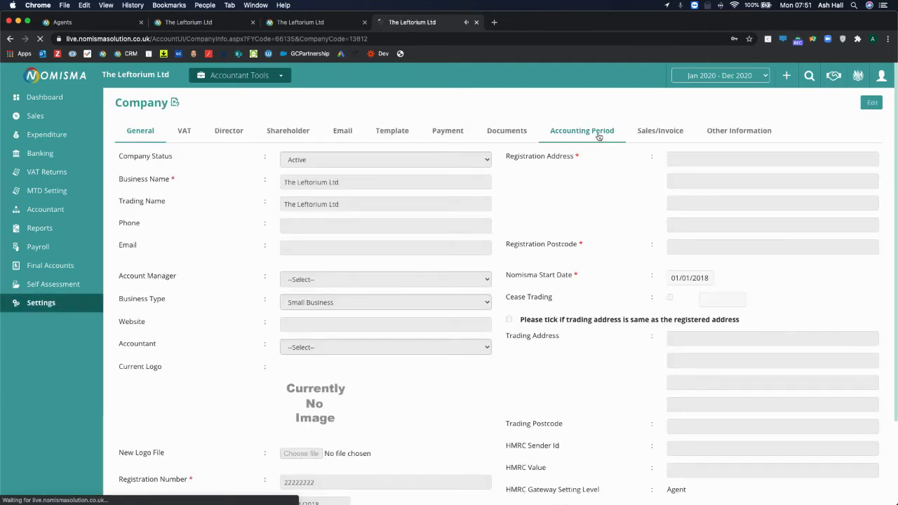
left_click(597, 136)
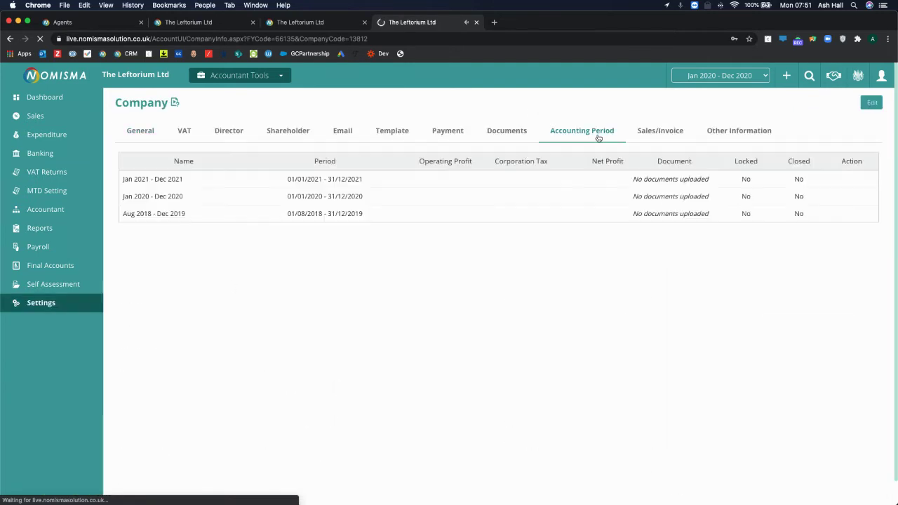
left_click(870, 103)
left_click_drag(371, 219, 283, 217)
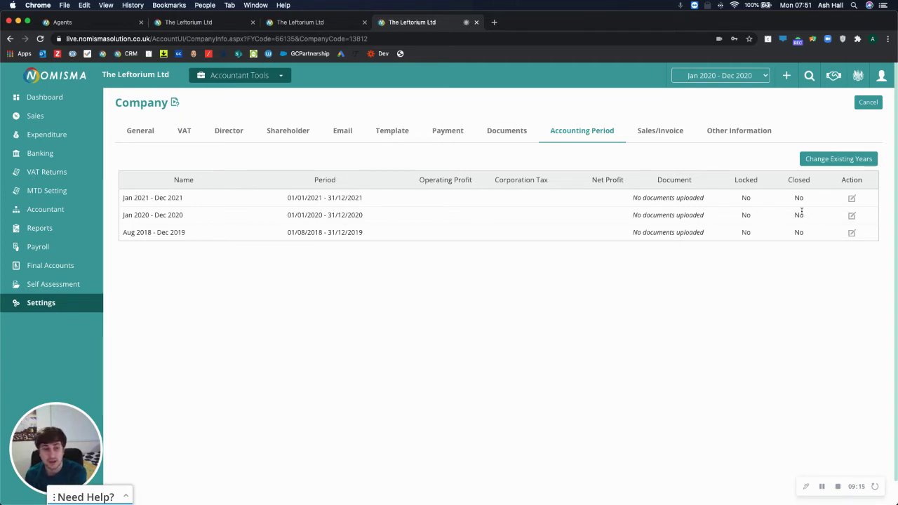
right_click(57, 271)
Open Final Accounts in a new tab and scroll the 2020 Full Accounts to the 3,000 profit income statement.
left_click(80, 271)
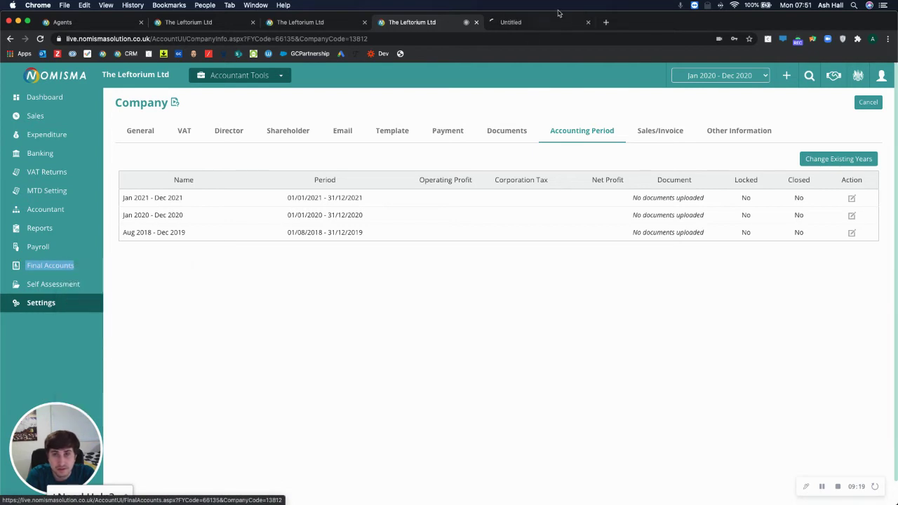
left_click(554, 21)
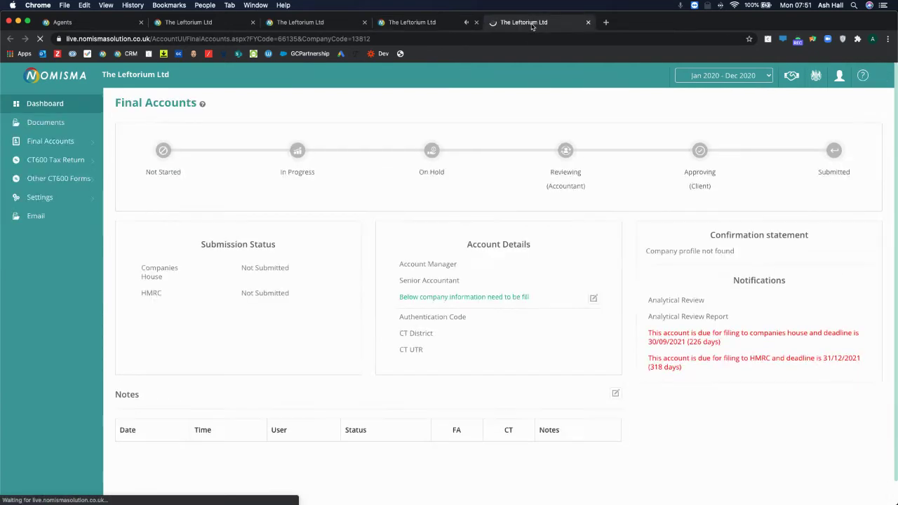
left_click(67, 142)
left_click(61, 171)
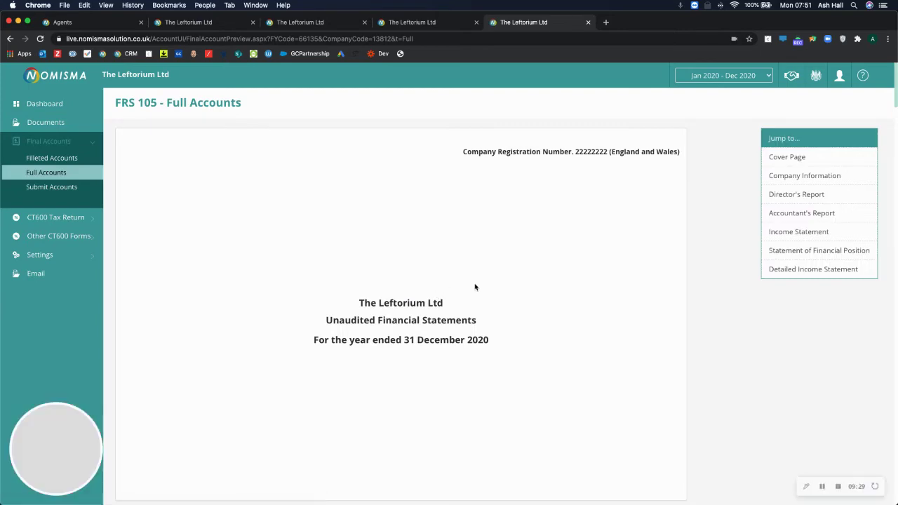
scroll(553, 280, "down", 10)
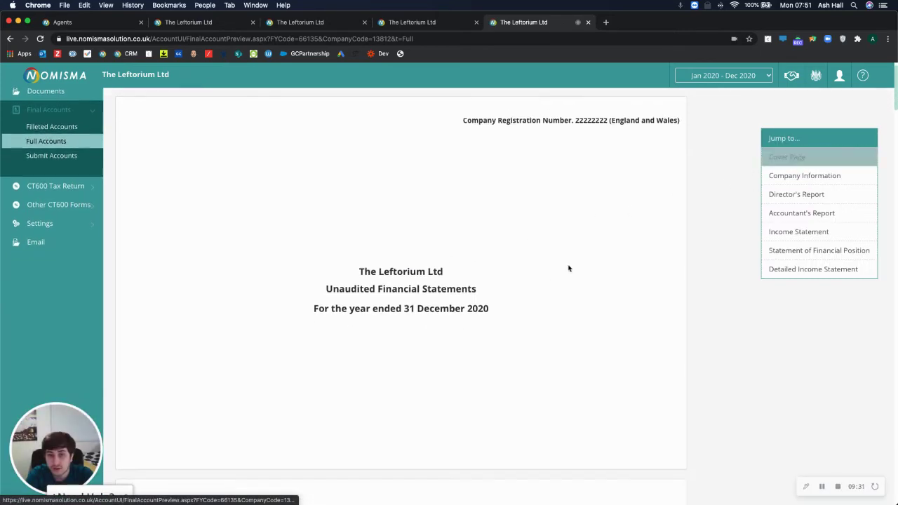
scroll(549, 282, "down", 9)
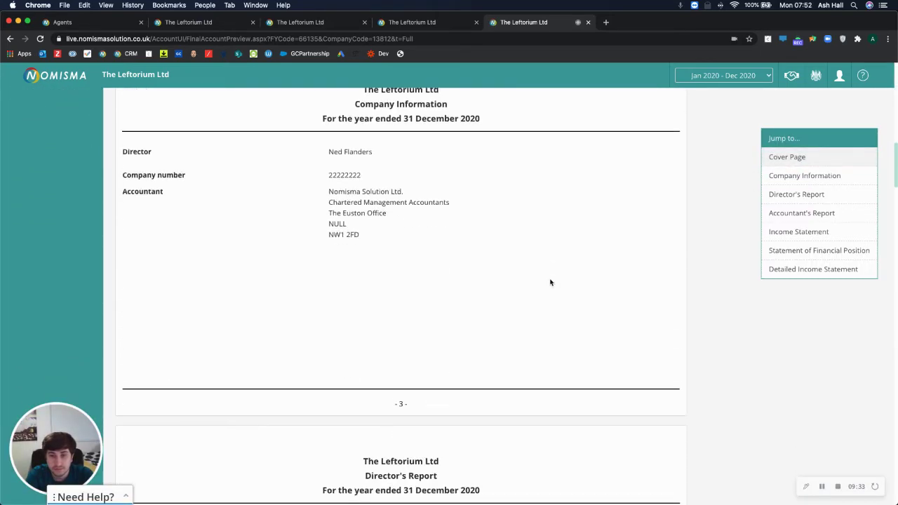
scroll(550, 282, "down", 10)
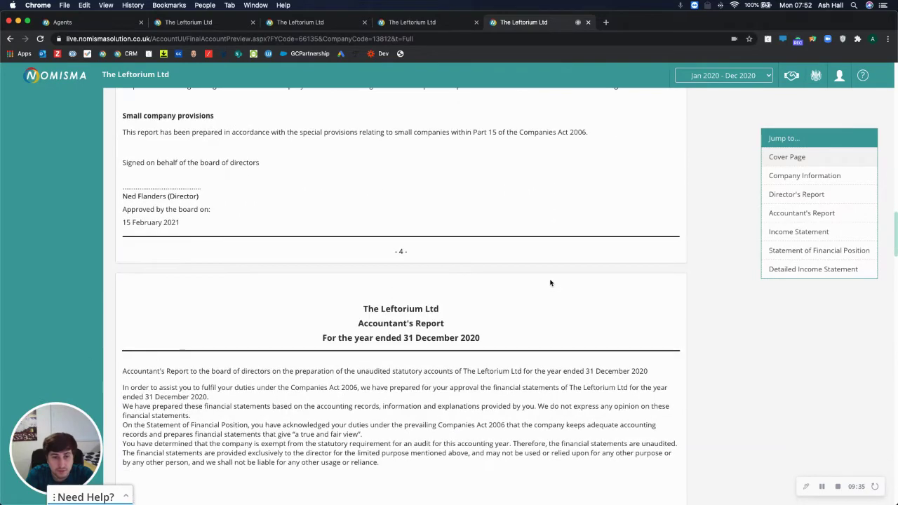
scroll(550, 283, "down", 10)
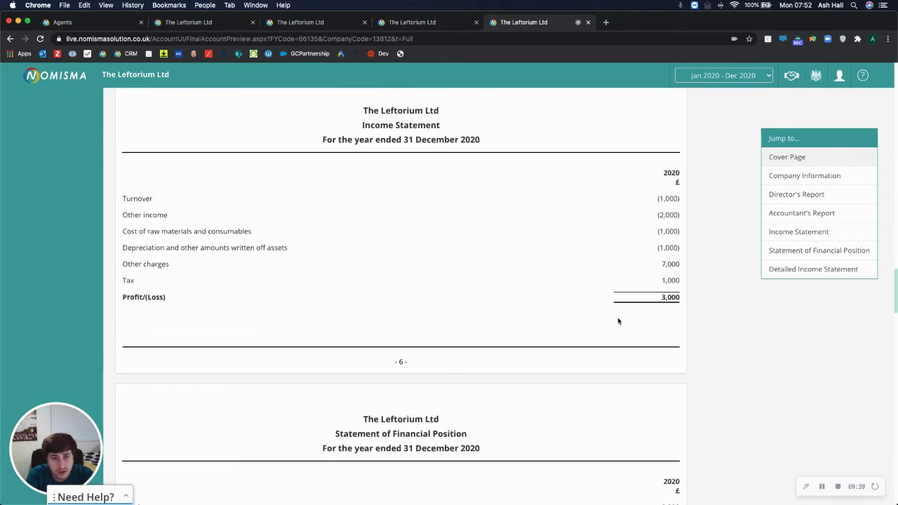
left_click(668, 199)
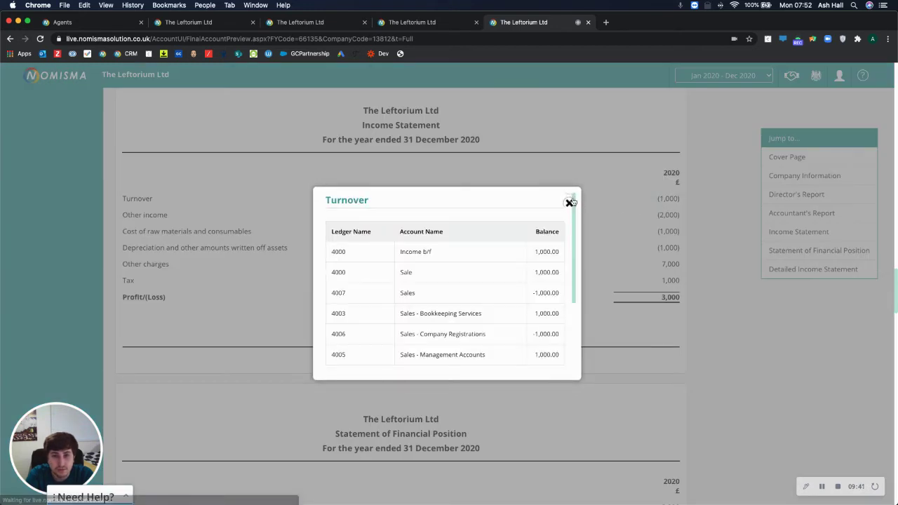
scroll(559, 215, "down", 2)
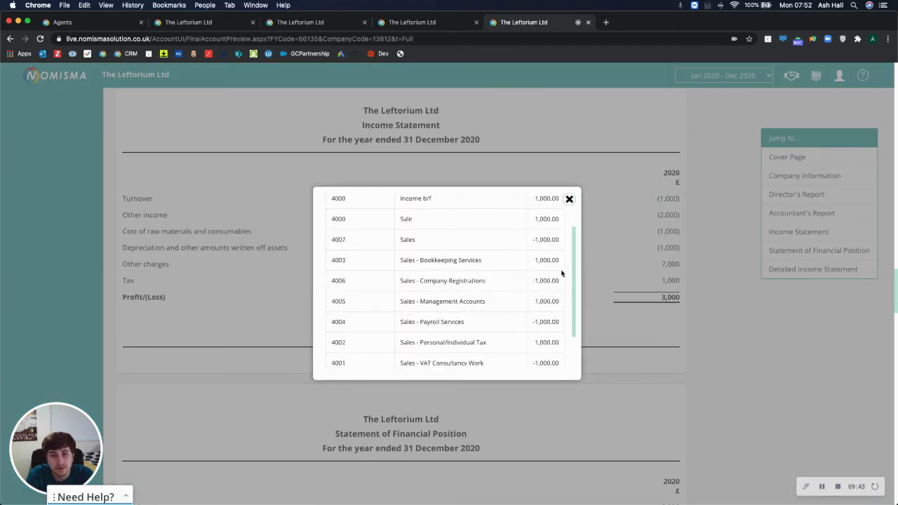
double_click(547, 259)
left_click_drag(559, 239, 532, 239)
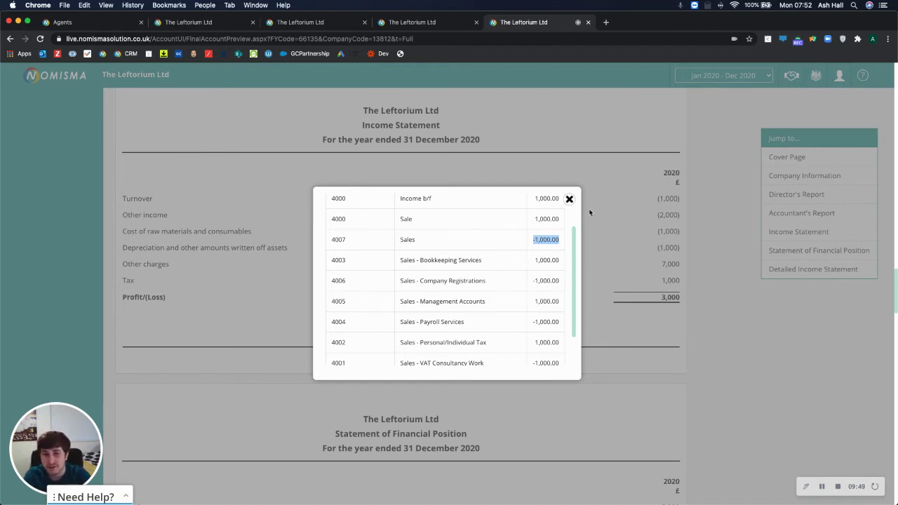
scroll(527, 292, "down", 2)
scroll(548, 255, "up", 3)
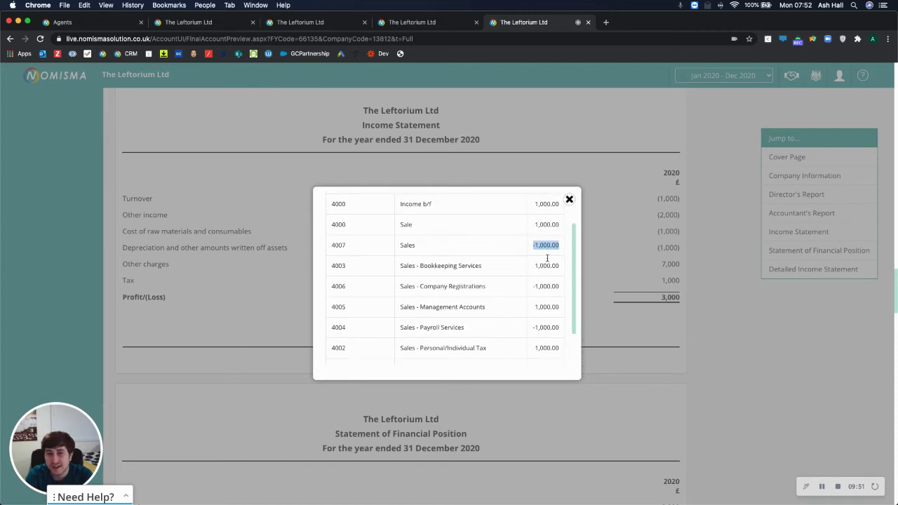
left_click(569, 200)
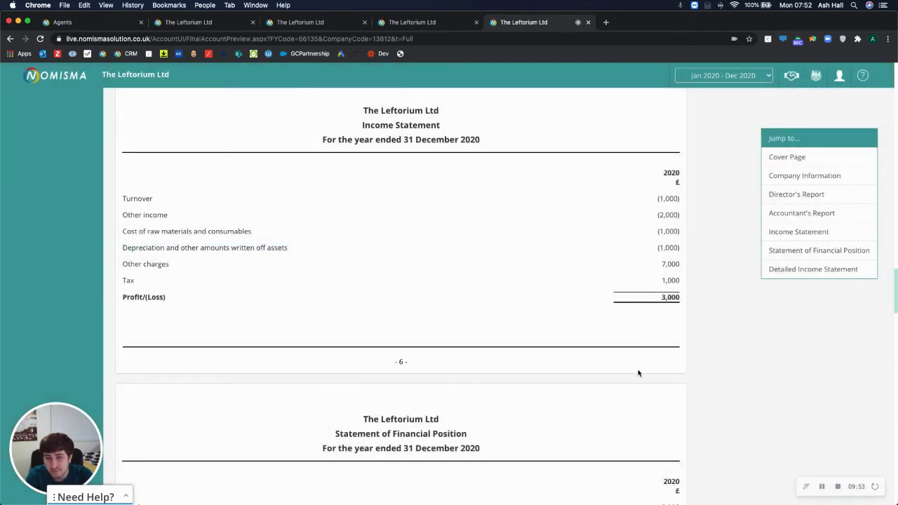
Check the 2020 balance sheet and zero-employee note, then switch to Jan 2021 - Dec 2021.
scroll(630, 397, "down", 10)
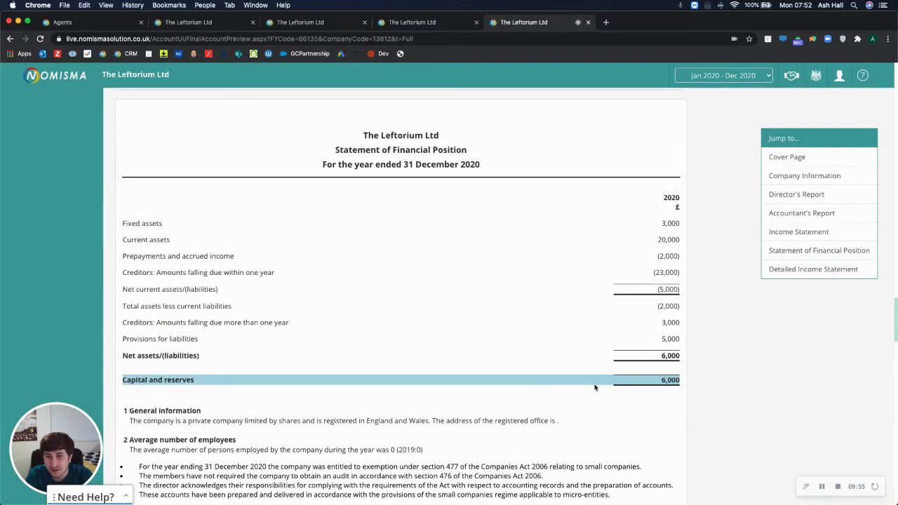
scroll(552, 394, "down", 4)
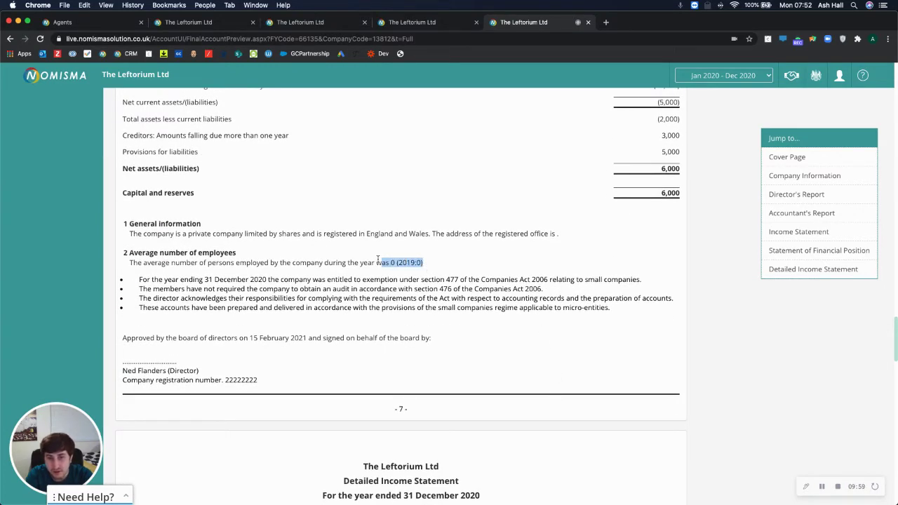
left_click_drag(371, 260, 135, 262)
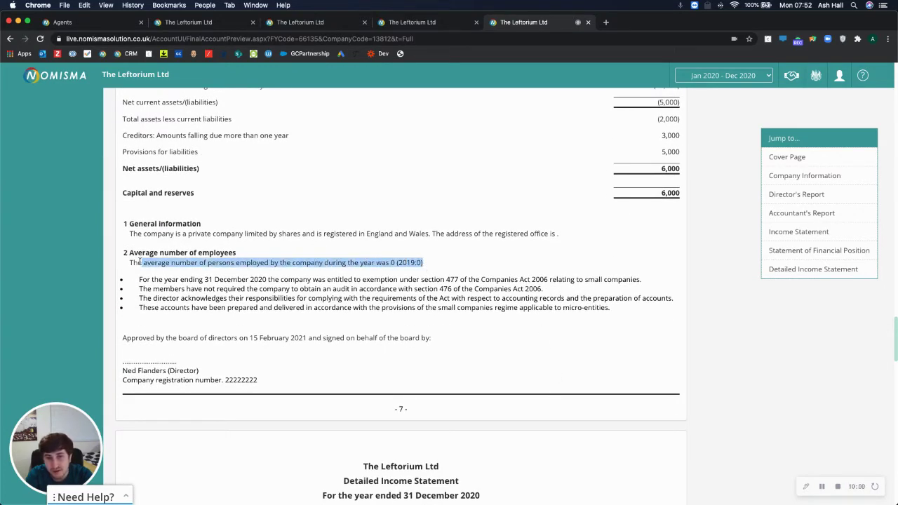
double_click(394, 262)
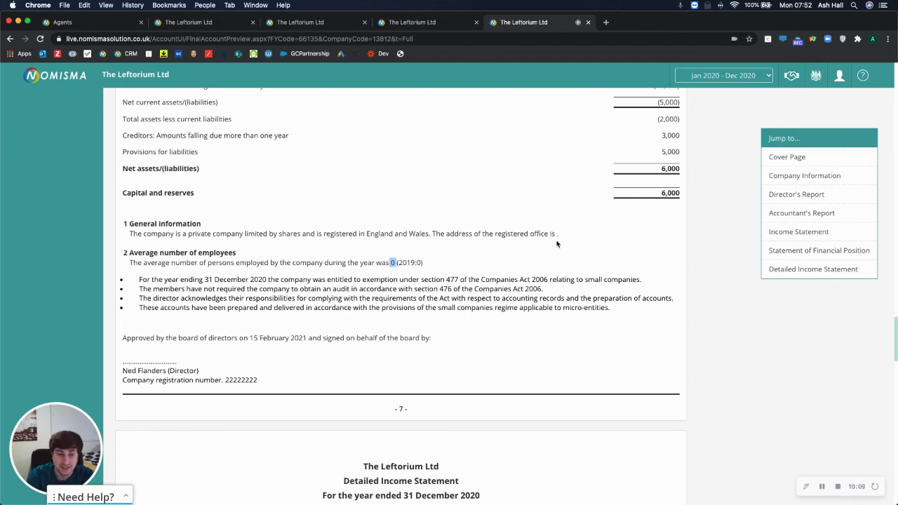
left_click(710, 74)
left_click(710, 67)
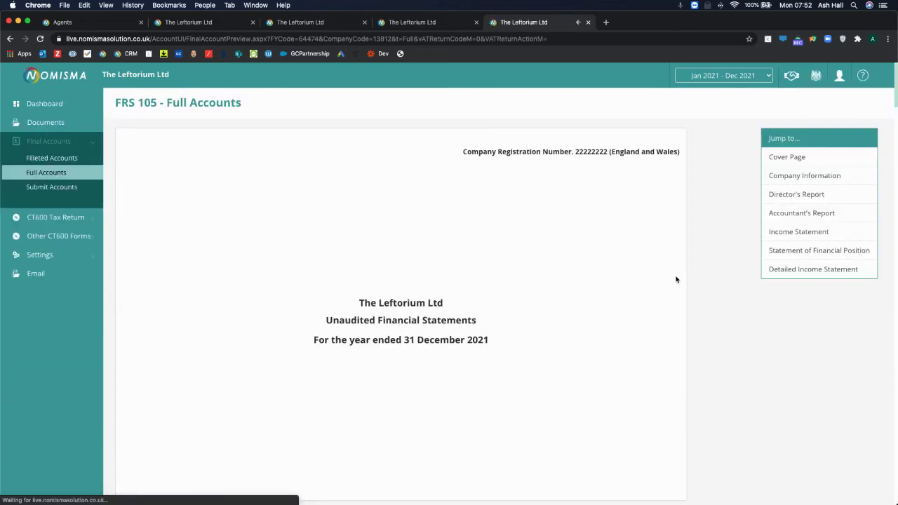
Jump to the 2021 Income Statement showing 3,000 profit beside the 2020 comparatives.
left_click(791, 232)
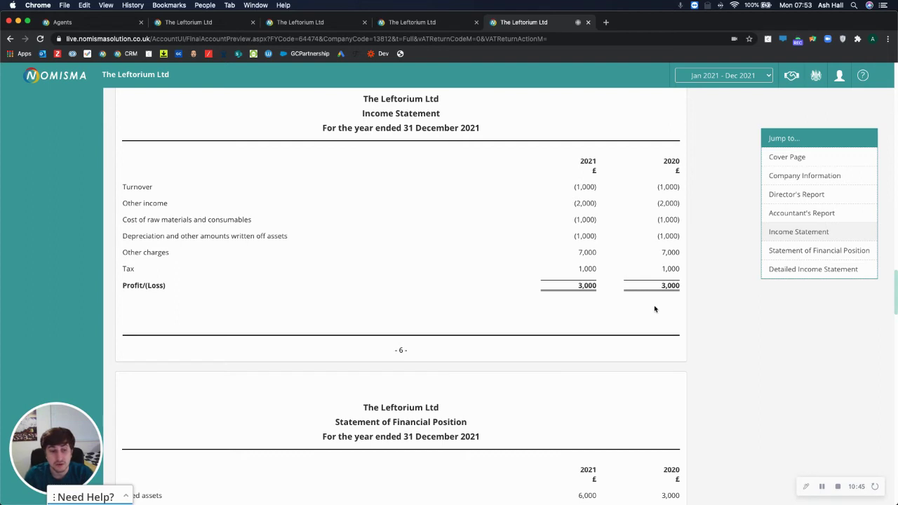
Lock the Jan 2020 - Dec 2020 period, attempt to close it, then return to Company settings.
left_click(417, 22)
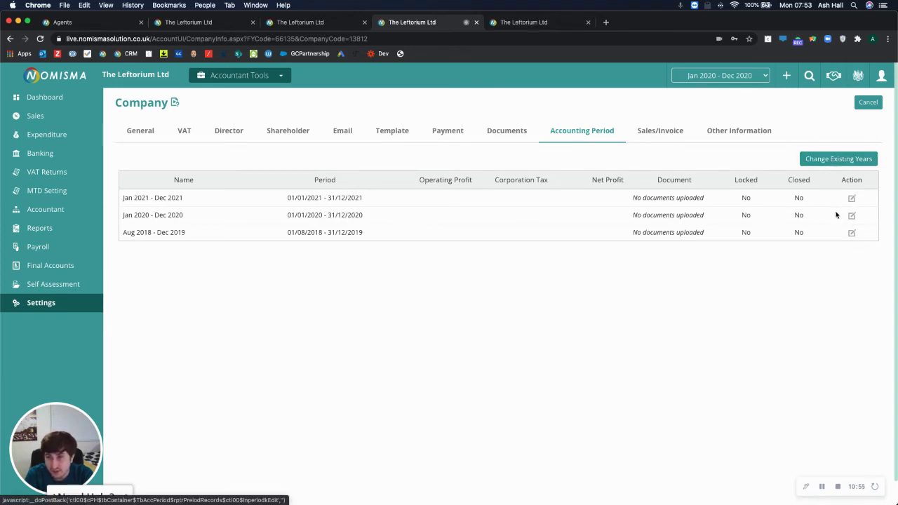
left_click(850, 215)
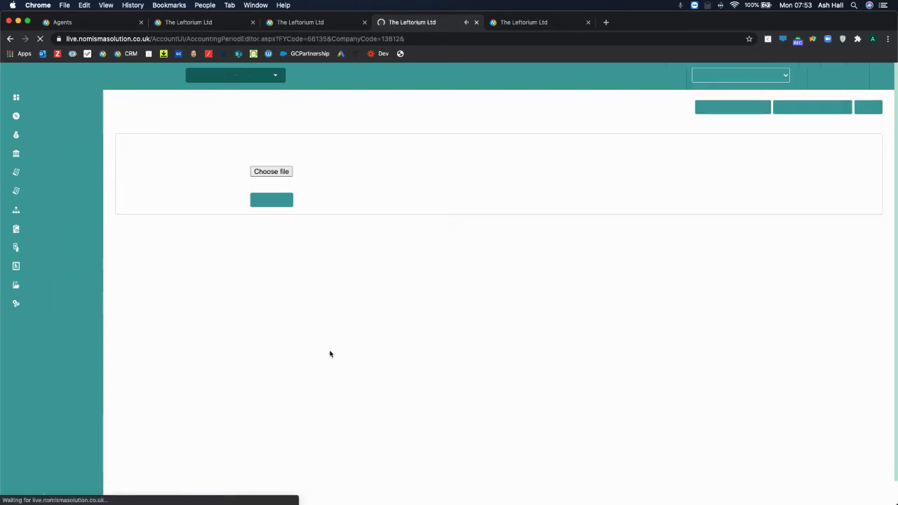
left_click(726, 109)
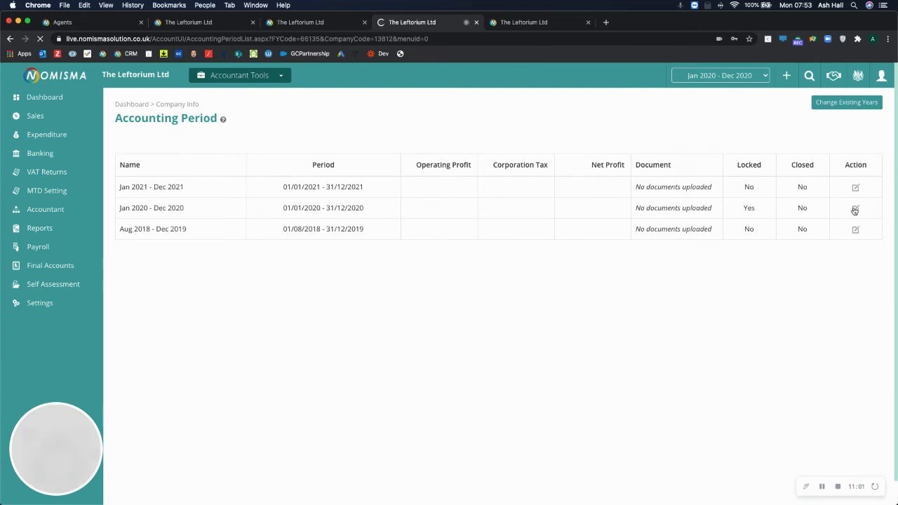
left_click(854, 209)
left_click(795, 109)
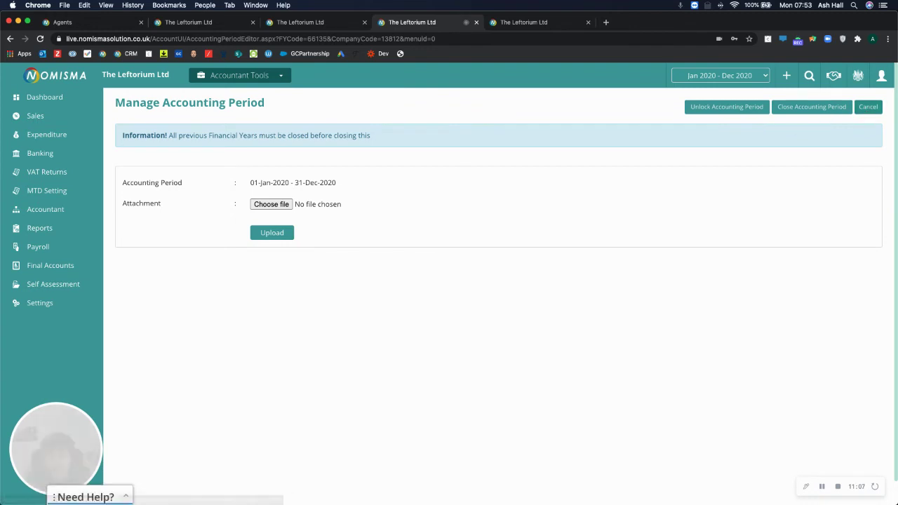
left_click(33, 302)
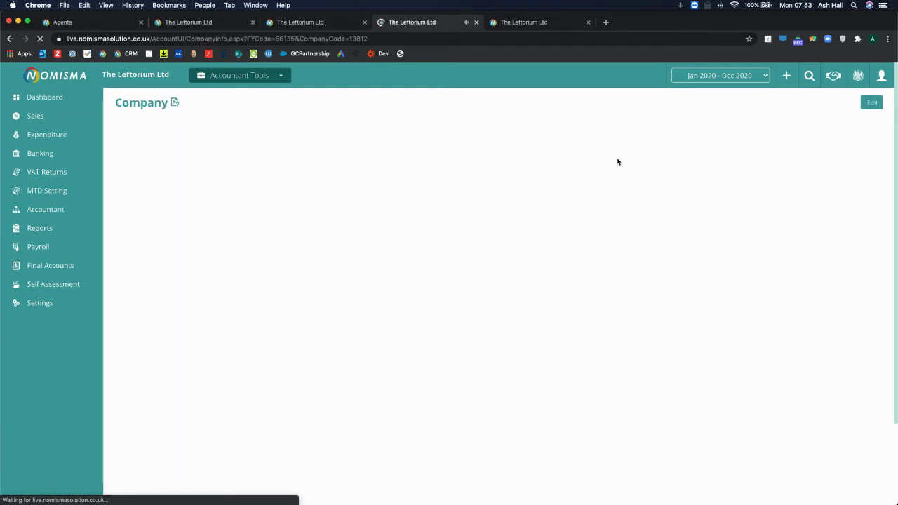
Lock the accounting period, then close Jan 2020 - Dec 2020, leaving only 2021 open.
left_click(582, 133)
left_click(871, 102)
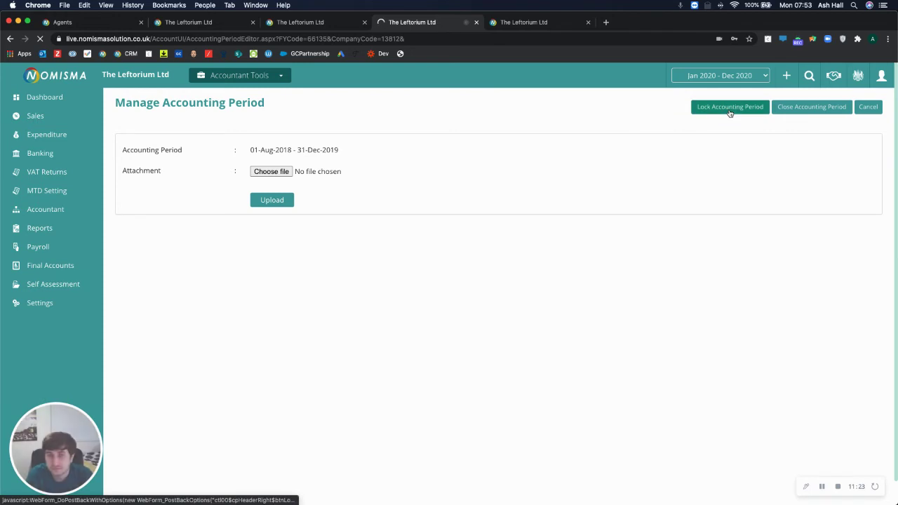
left_click(729, 109)
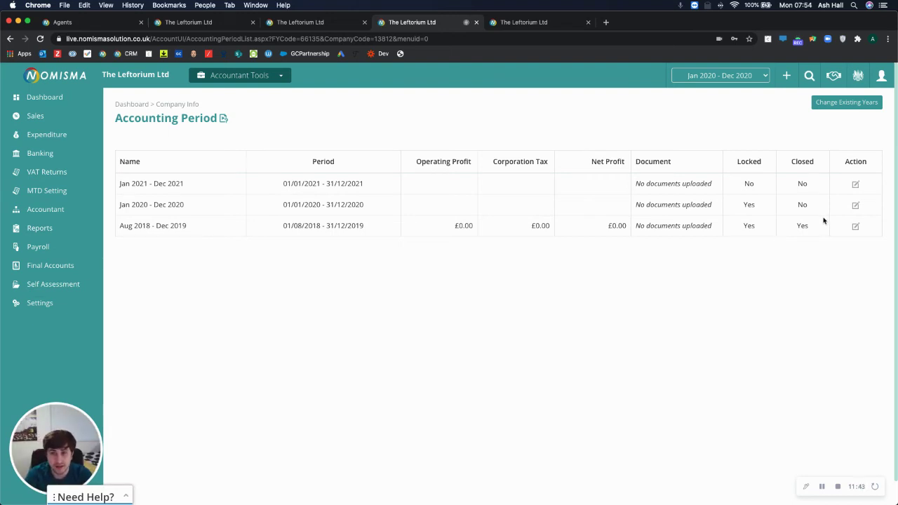
left_click(854, 204)
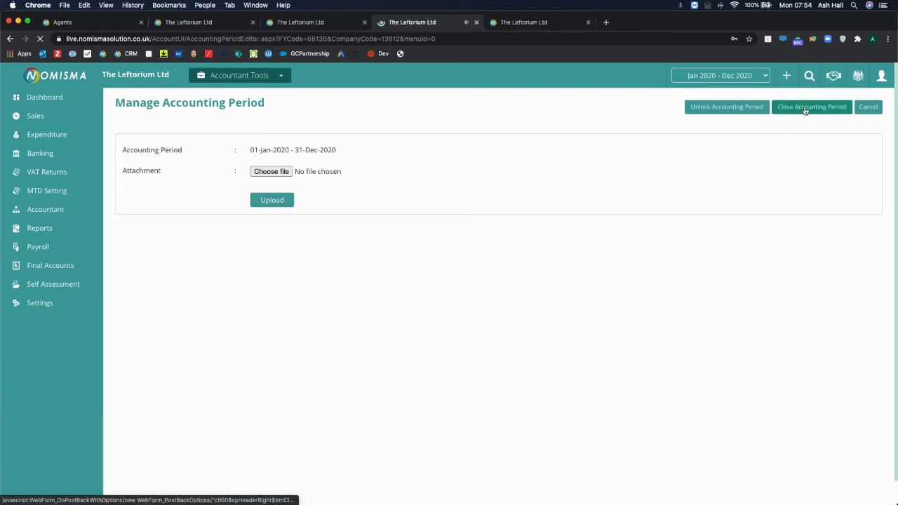
left_click(805, 110)
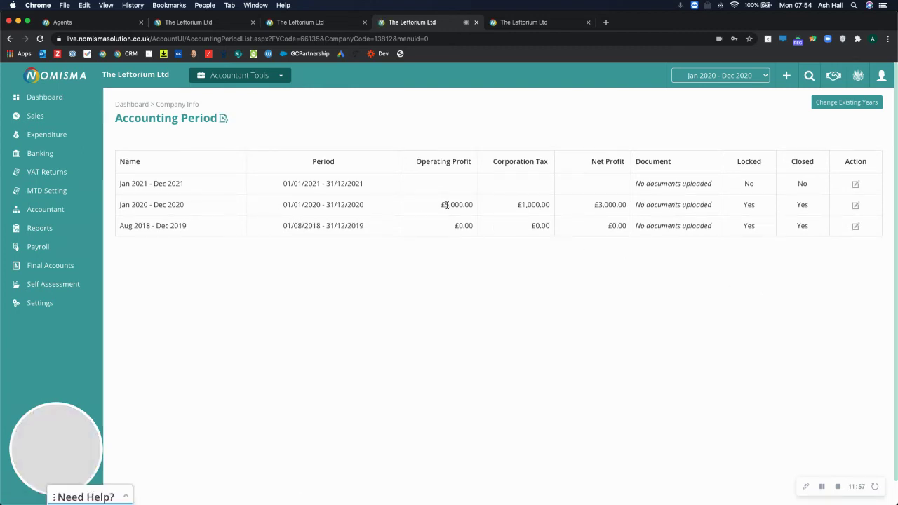
Highlight the £5,000.00 operating profit, £1,000.00 corporation tax and £3,000.00 net profit figures.
left_click_drag(441, 204, 620, 218)
left_click(596, 217)
left_click(604, 277)
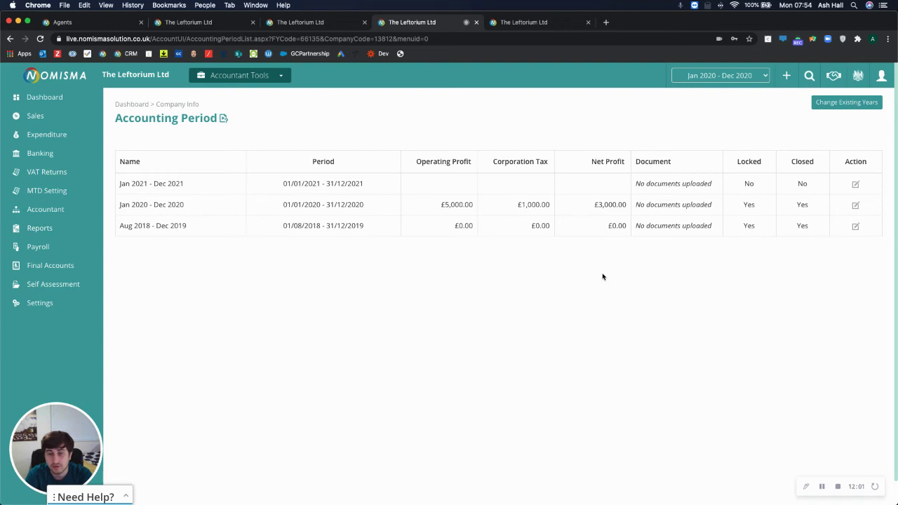
Reload the 2021 accounts preview and review retained profits of 4,000 brought forward, 5,000 carried forward.
left_click(533, 25)
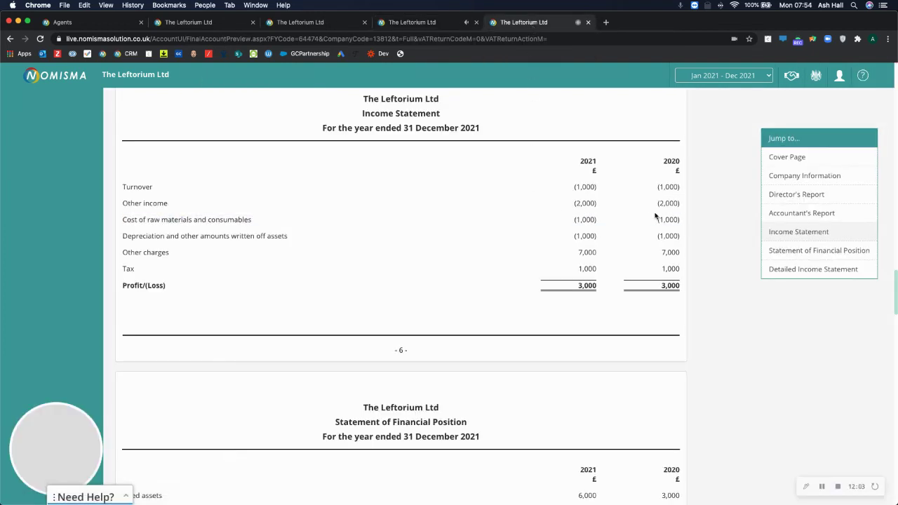
left_click(528, 40)
key("Return")
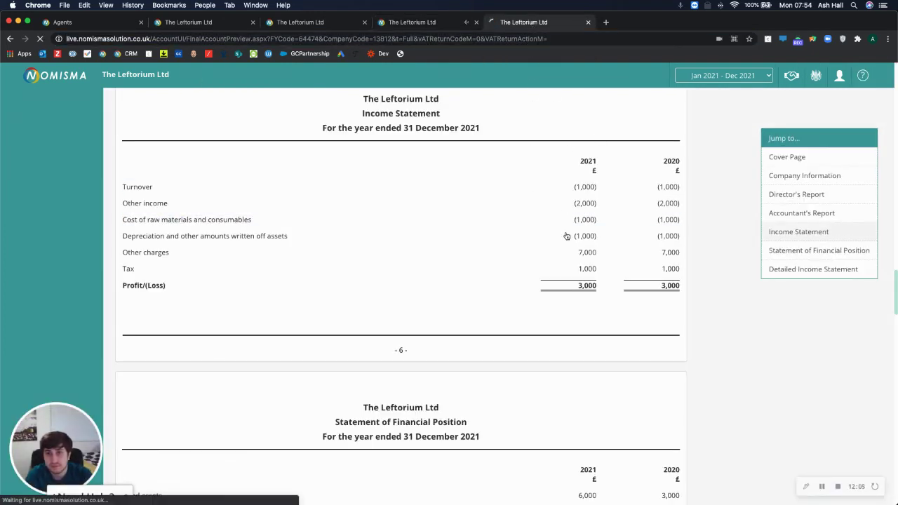
scroll(540, 342, "down", 5)
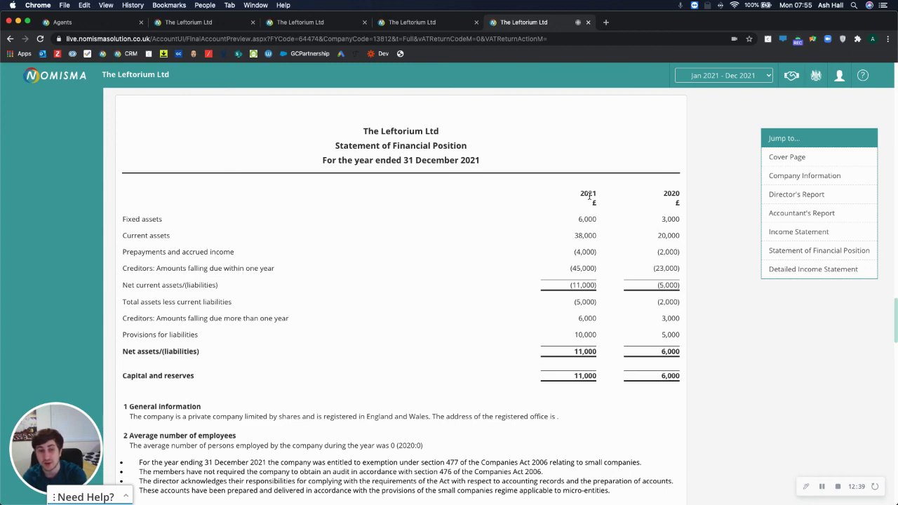
scroll(525, 251, "down", 2)
scroll(532, 304, "down", 3)
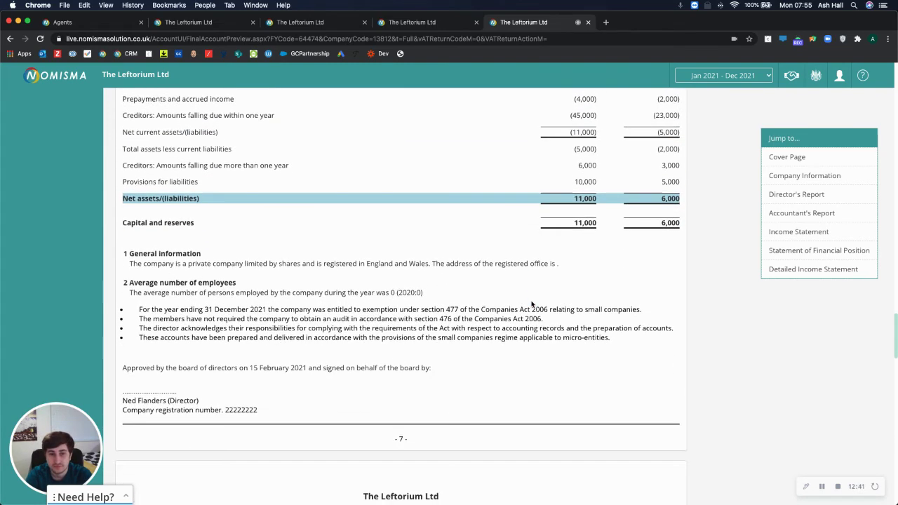
scroll(531, 304, "down", 15)
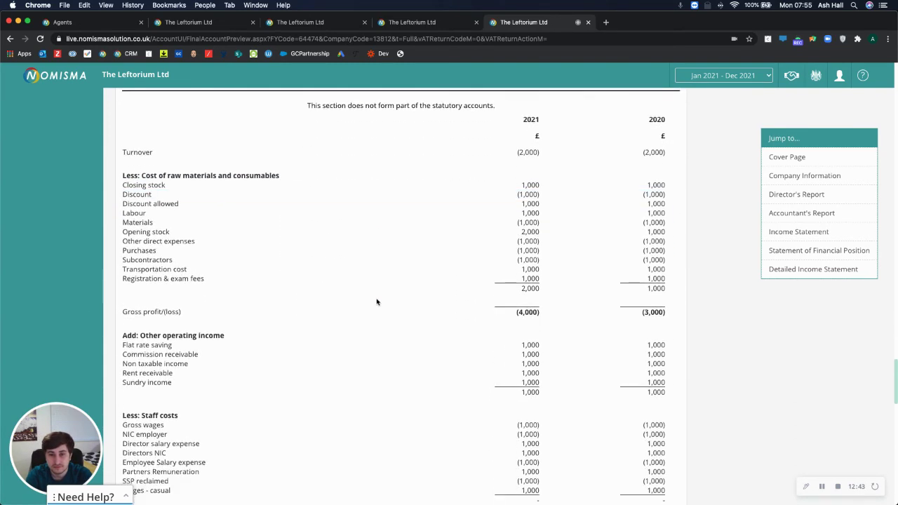
scroll(376, 302, "down", 11)
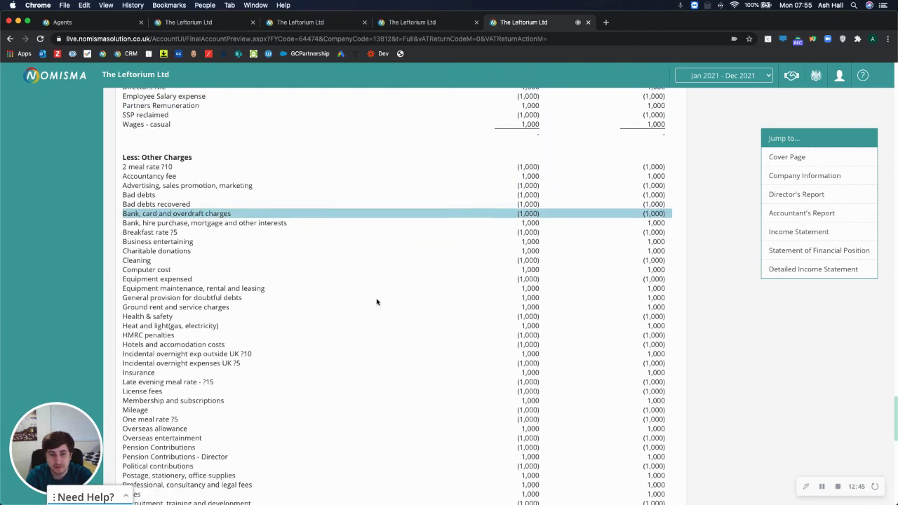
scroll(377, 302, "down", 18)
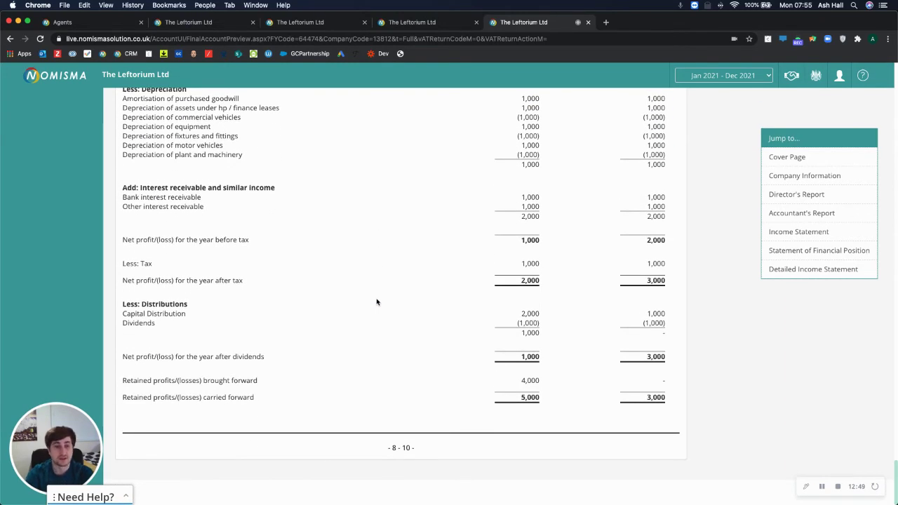
scroll(377, 301, "up", 20)
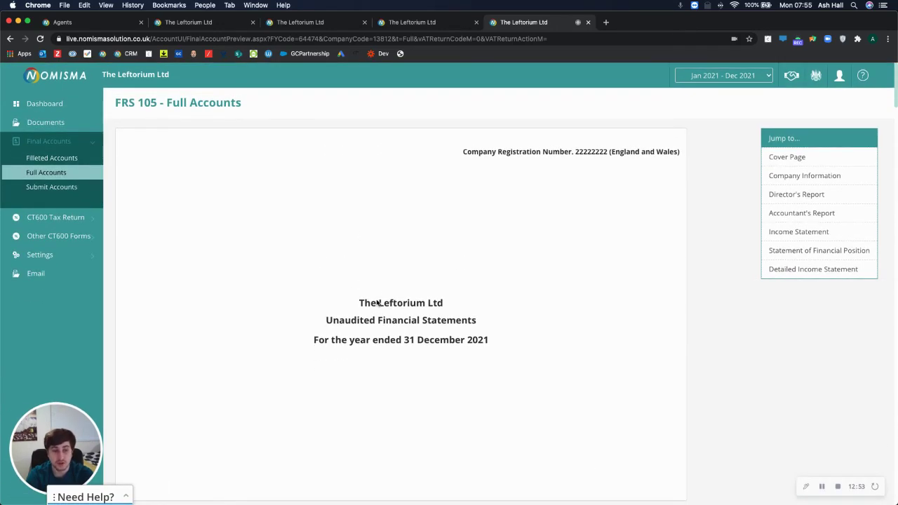
Open the CT Computation report under Submit Accounts' CT600 Tax Return section.
left_click(51, 186)
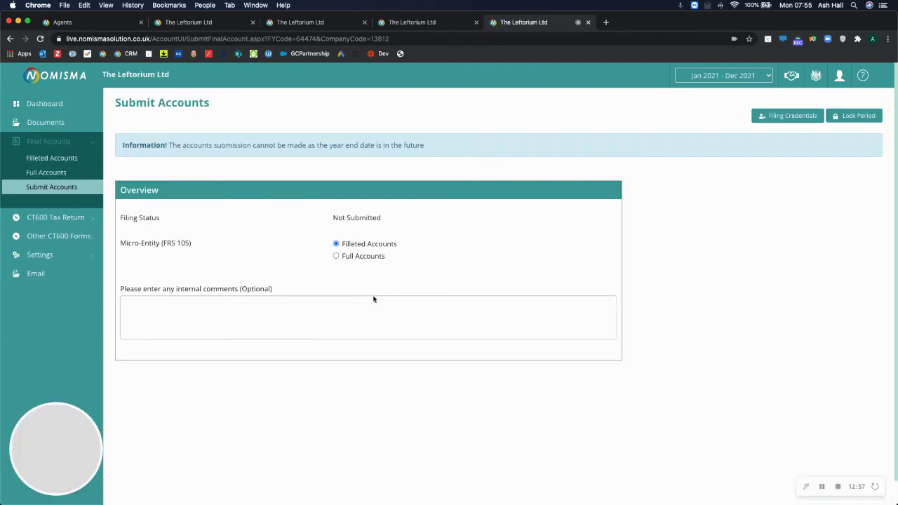
left_click(79, 218)
left_click(55, 181)
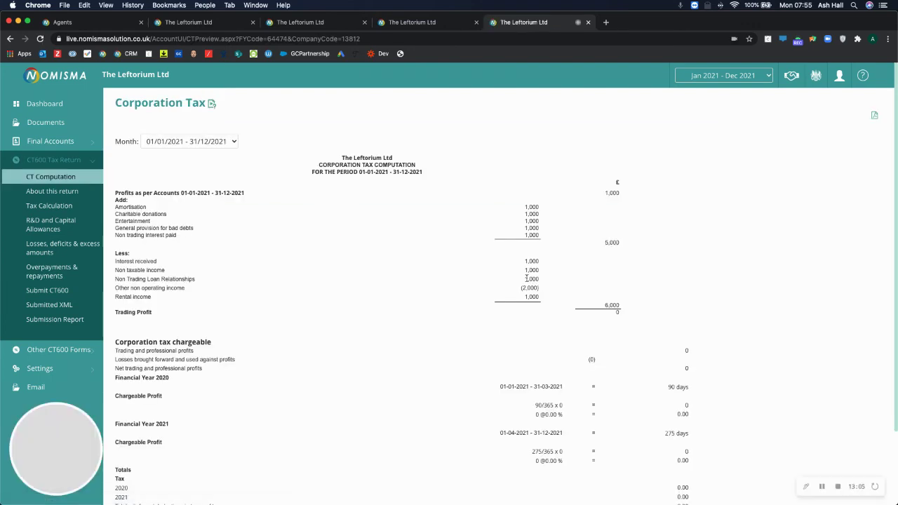
scroll(465, 273, "down", 3)
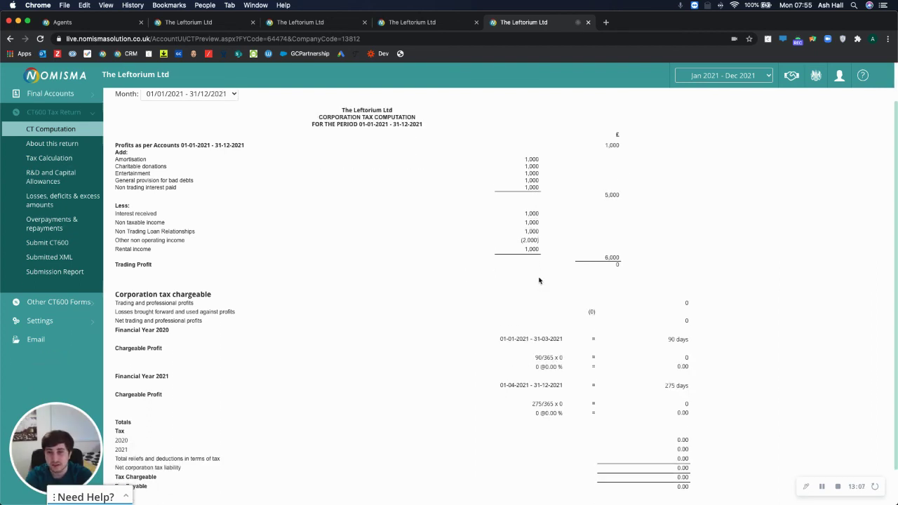
scroll(539, 281, "down", 2)
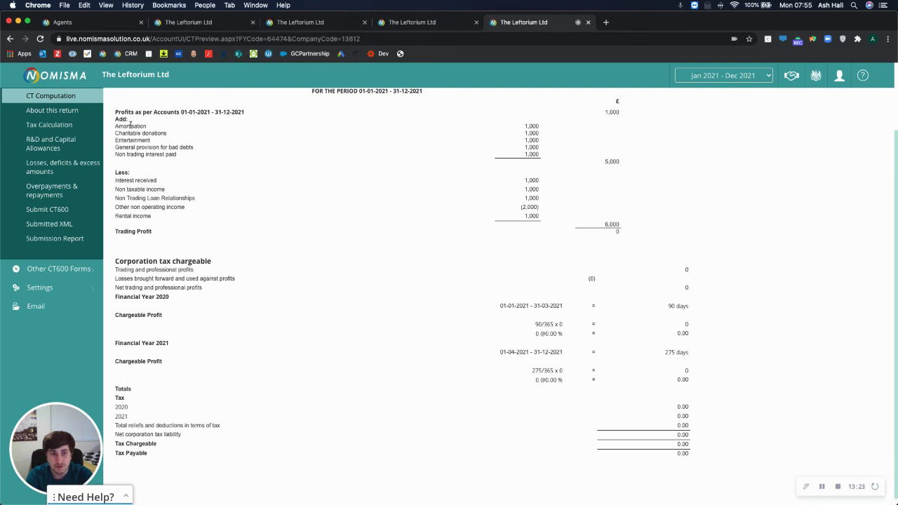
Highlight the add-back rows from Amortisation down and review the 0.00 tax payable.
left_click_drag(171, 155, 117, 126)
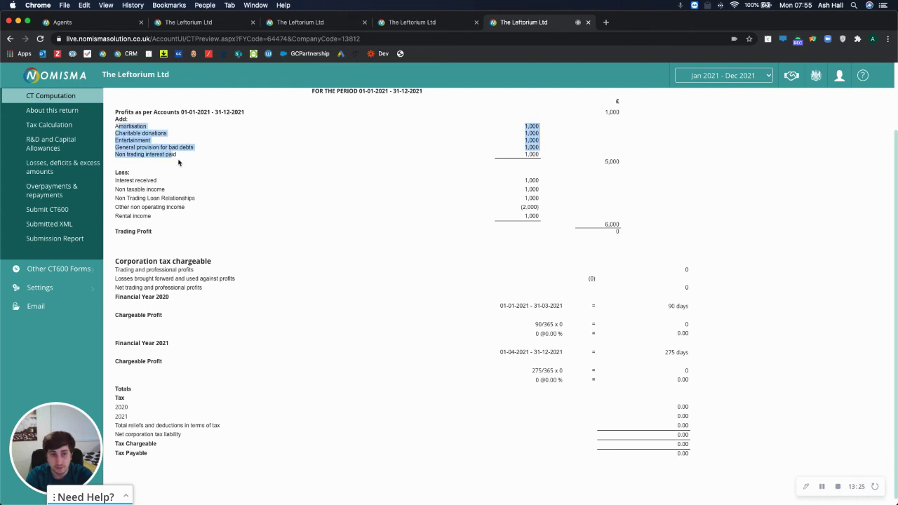
left_click(179, 162)
scroll(251, 191, "up", 3)
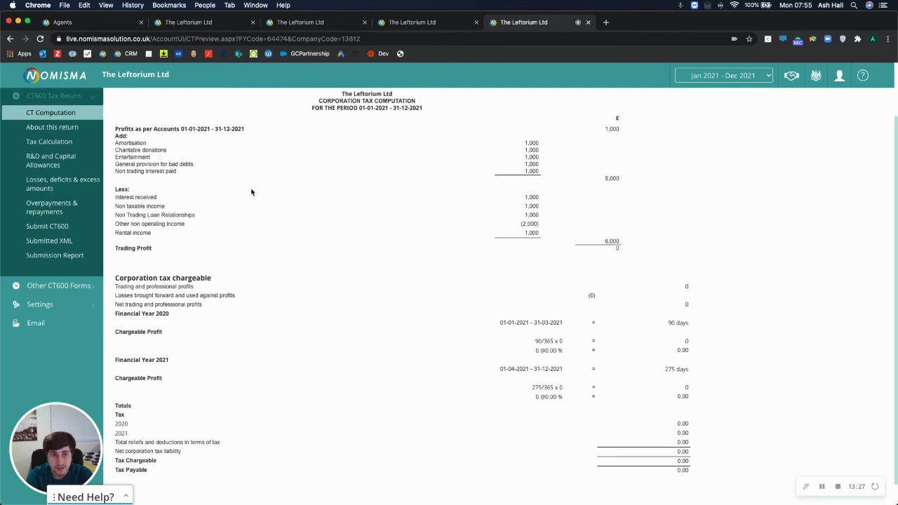
scroll(251, 192, "down", 1)
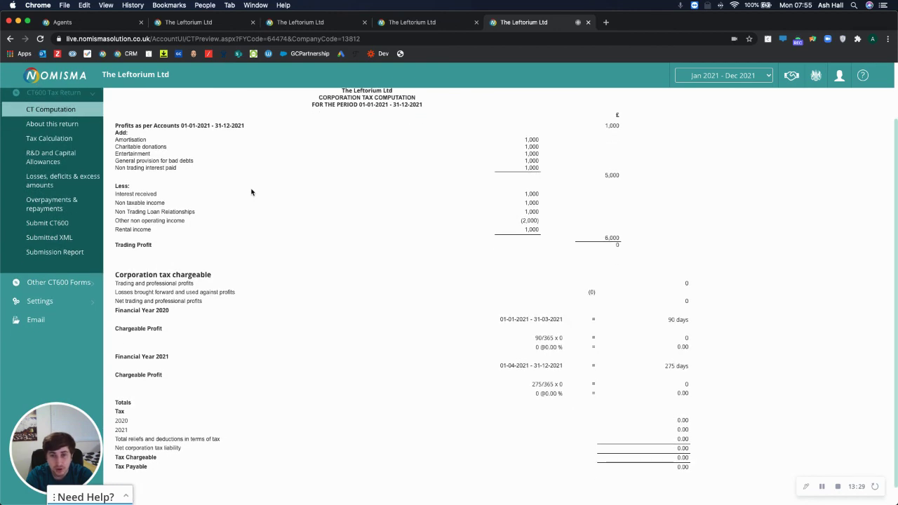
Open CT Adjustments Settings on the Profit/Loss Adjustments tab and switch it to edit mode.
left_click(89, 300)
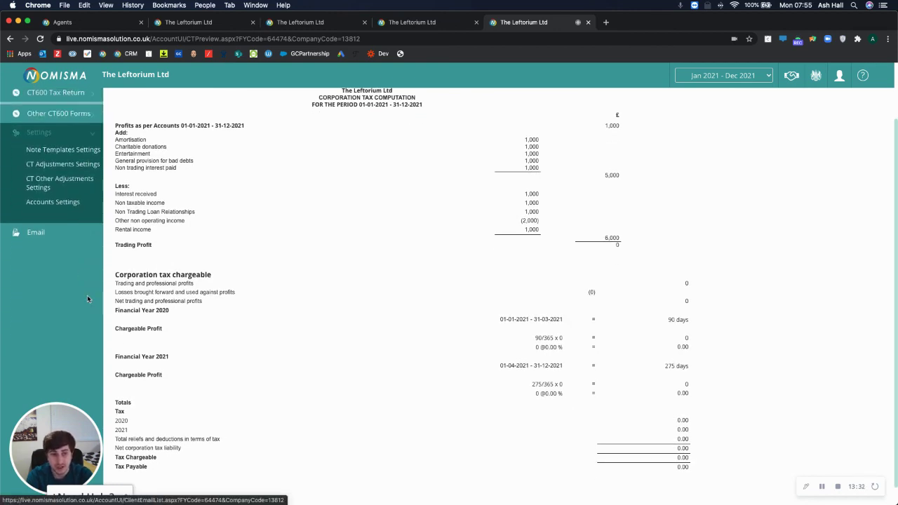
left_click(56, 180)
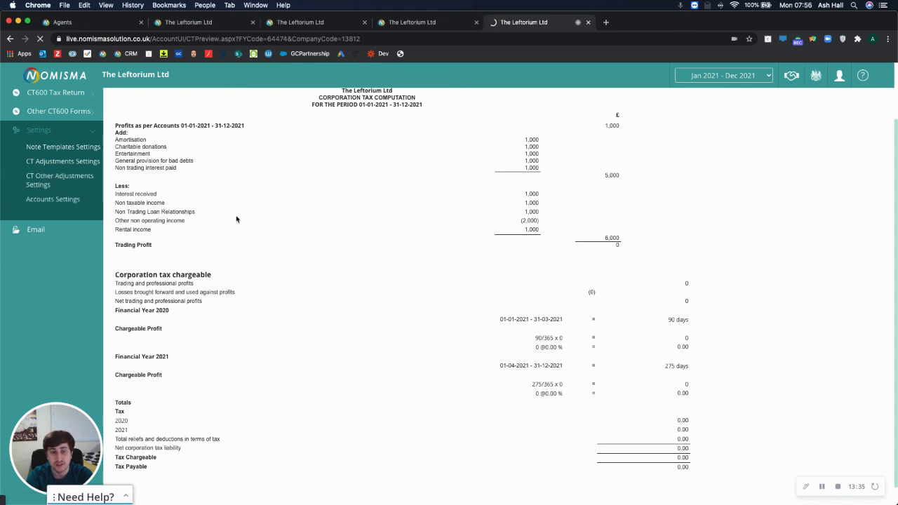
left_click(63, 228)
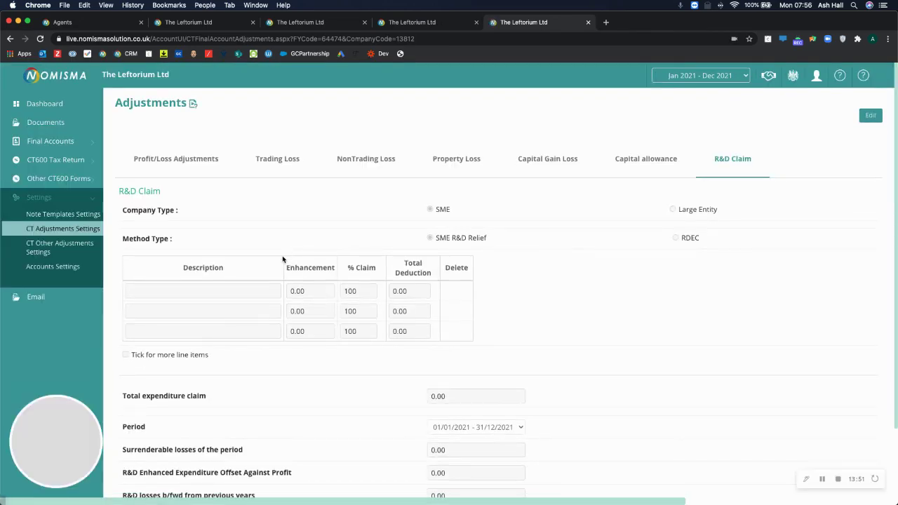
left_click(163, 163)
scroll(335, 232, "down", 3)
scroll(334, 232, "up", 3)
left_click(677, 160)
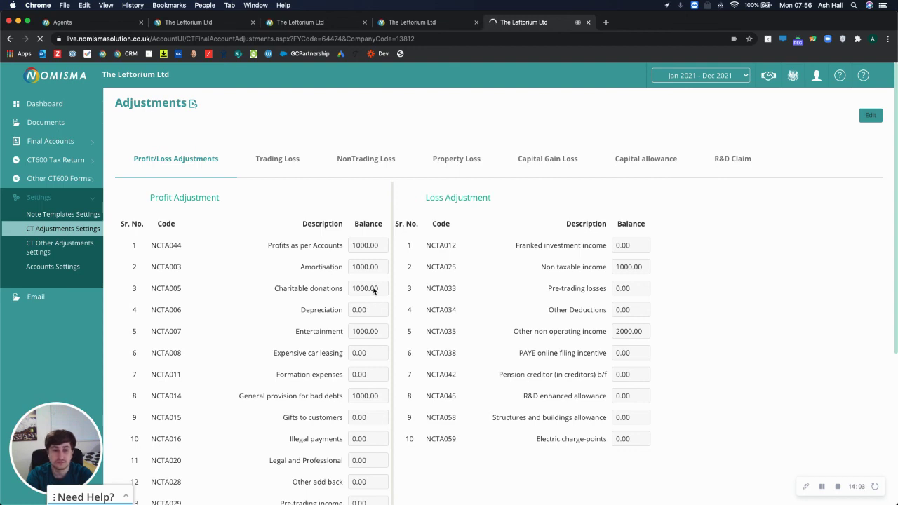
Change the Amortisation add-back balance to 2000 on the Profit/Loss Adjustments tab.
left_click(194, 169)
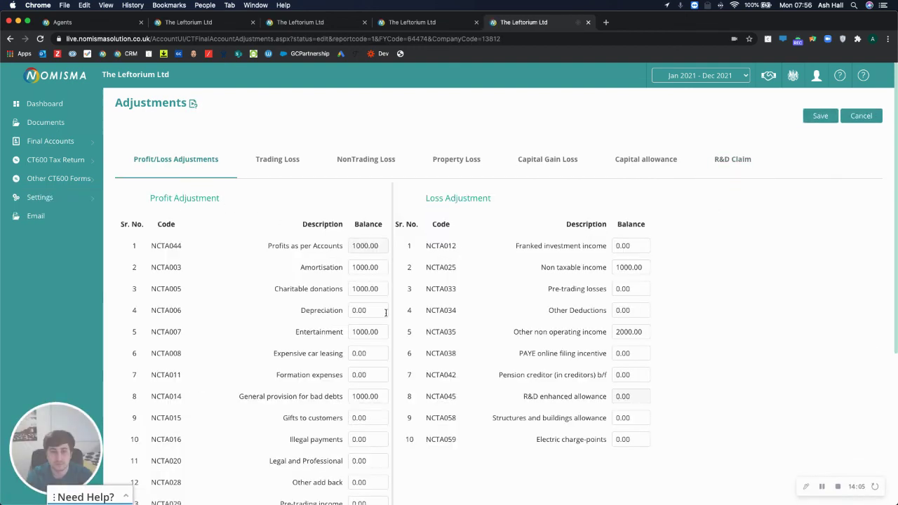
double_click(377, 267)
type("2000")
scroll(300, 306, "down", 5)
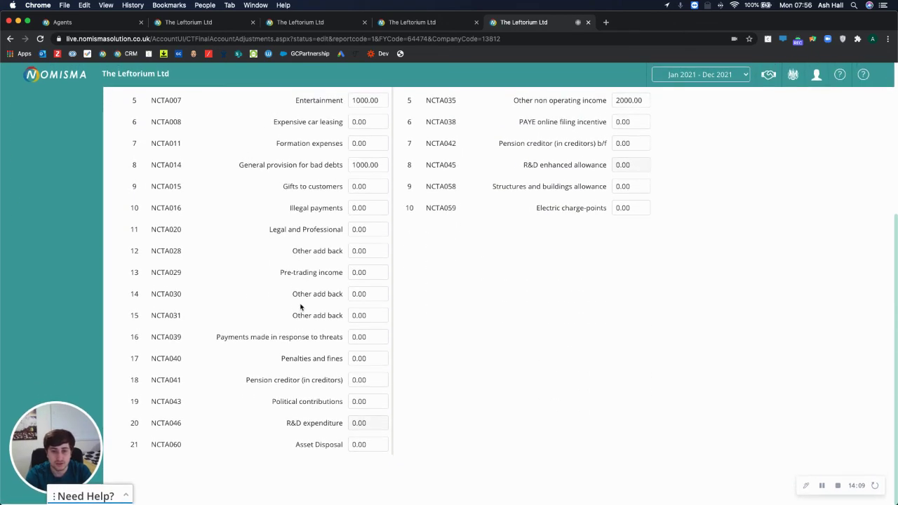
scroll(300, 307, "up", 5)
scroll(333, 303, "down", 5)
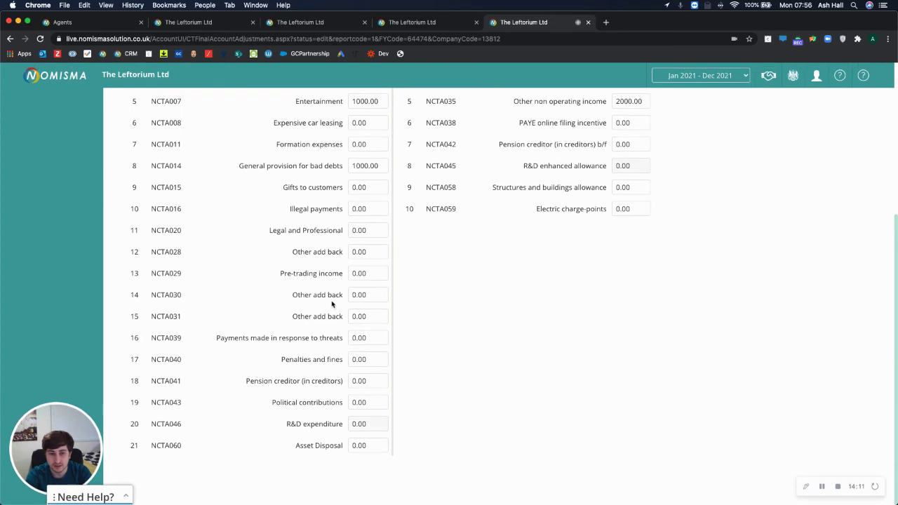
scroll(333, 304, "up", 5)
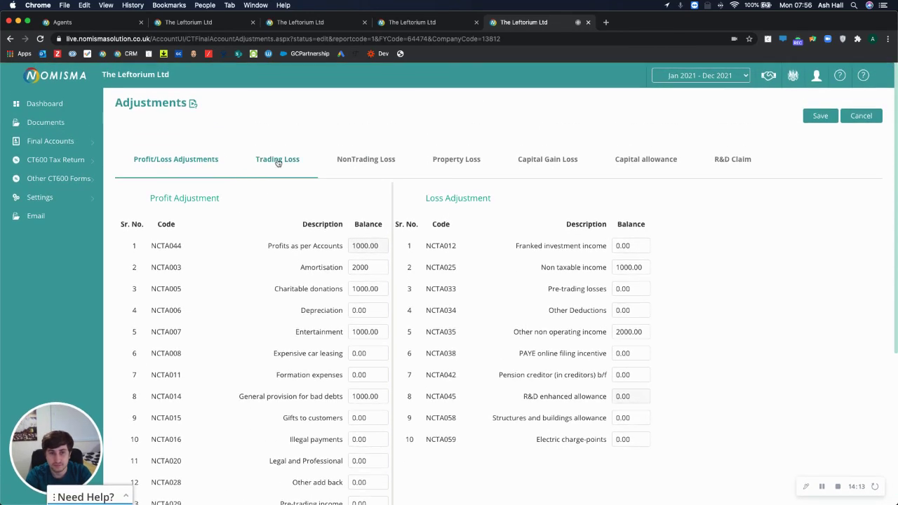
Review the Trading Loss through Capital allowance adjustments, ending on R&D Claim (SME R&D Relief).
left_click(277, 160)
left_click(349, 161)
left_click(450, 163)
left_click(549, 162)
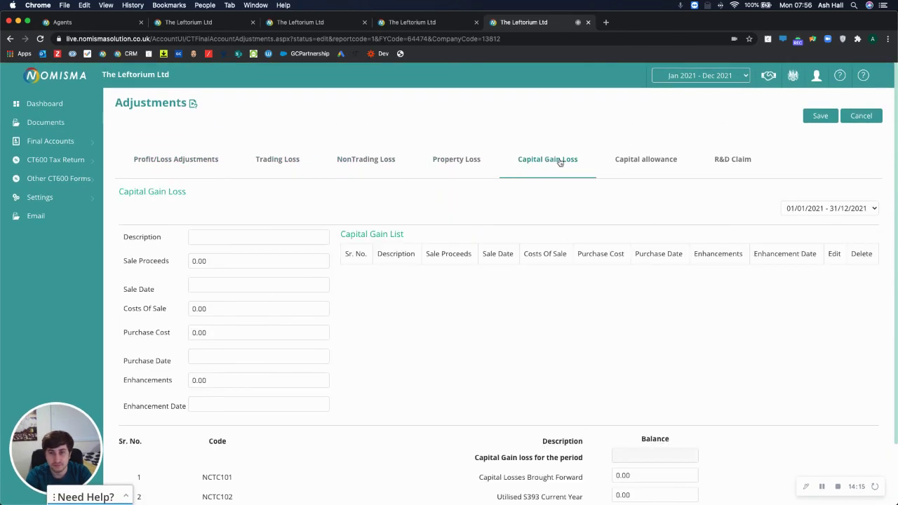
left_click(627, 164)
left_click(737, 159)
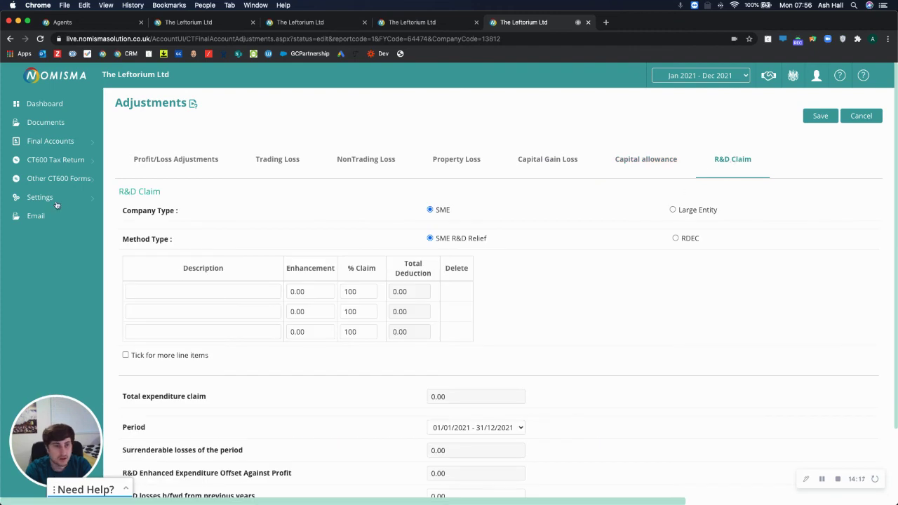